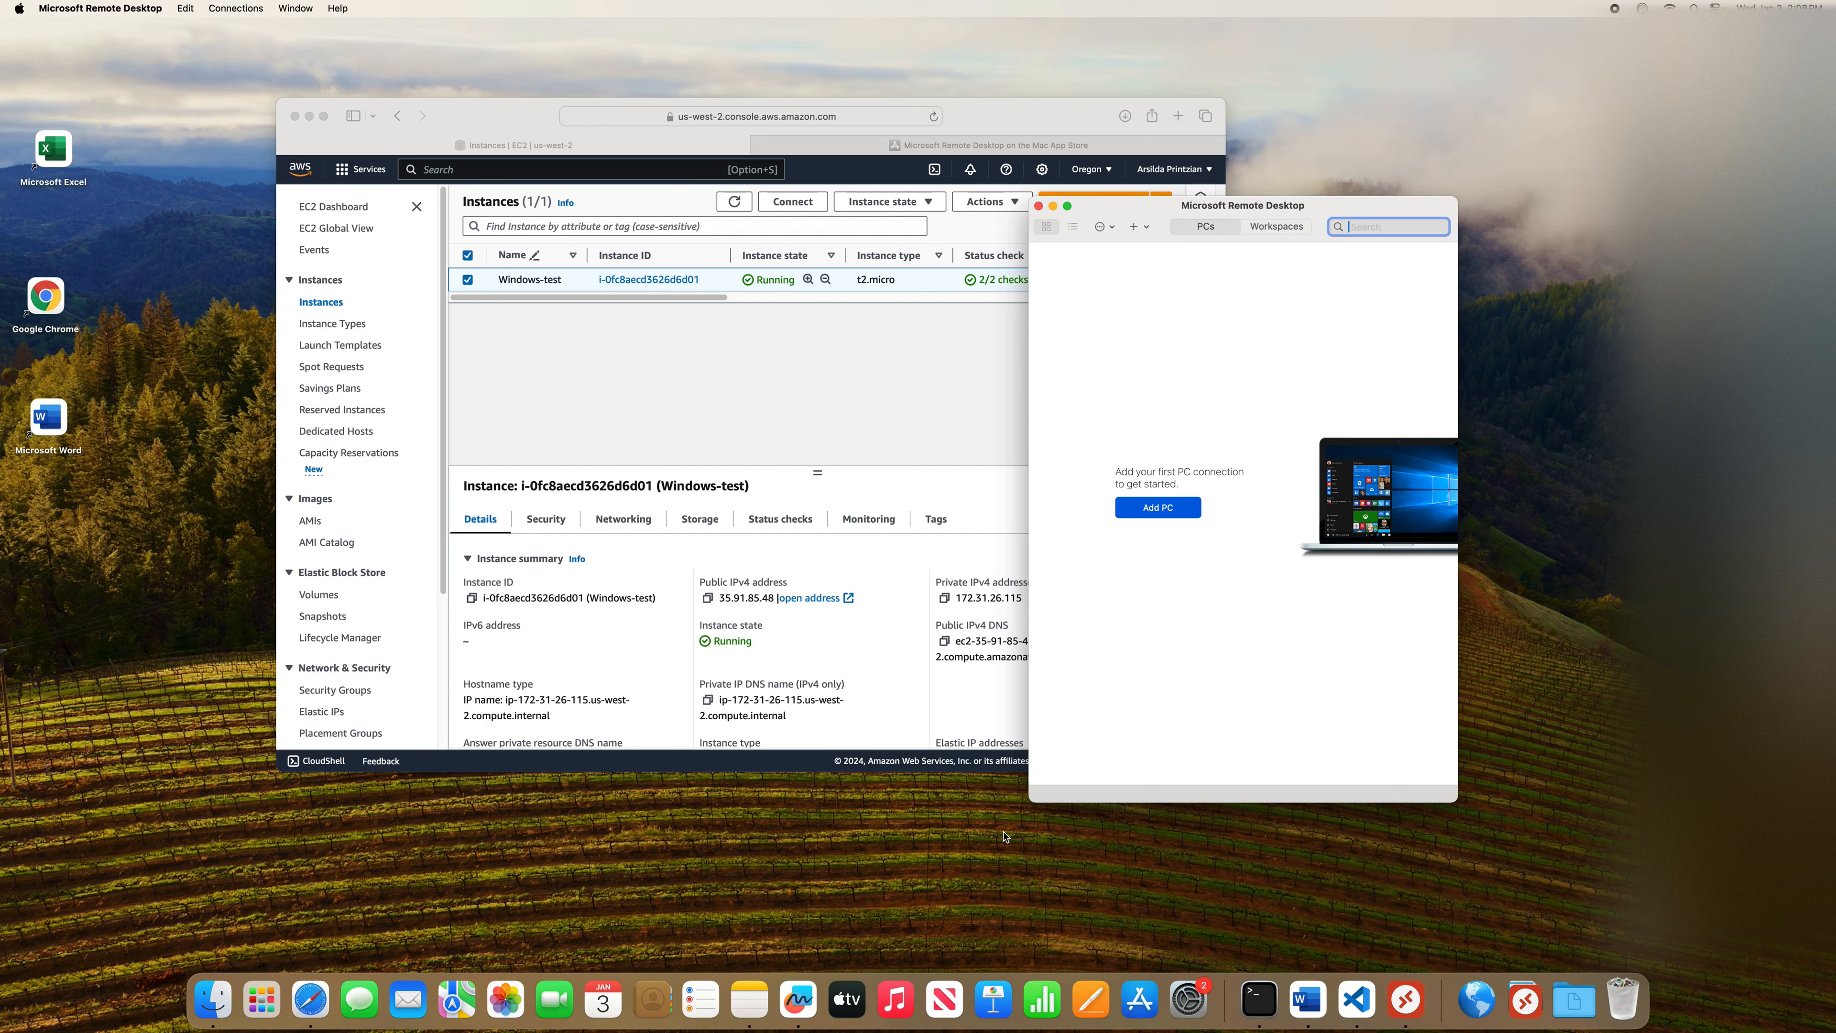
Review the Microsoft Remote Desktop page on the Mac App Store and the installed application's window
left_click(781, 299)
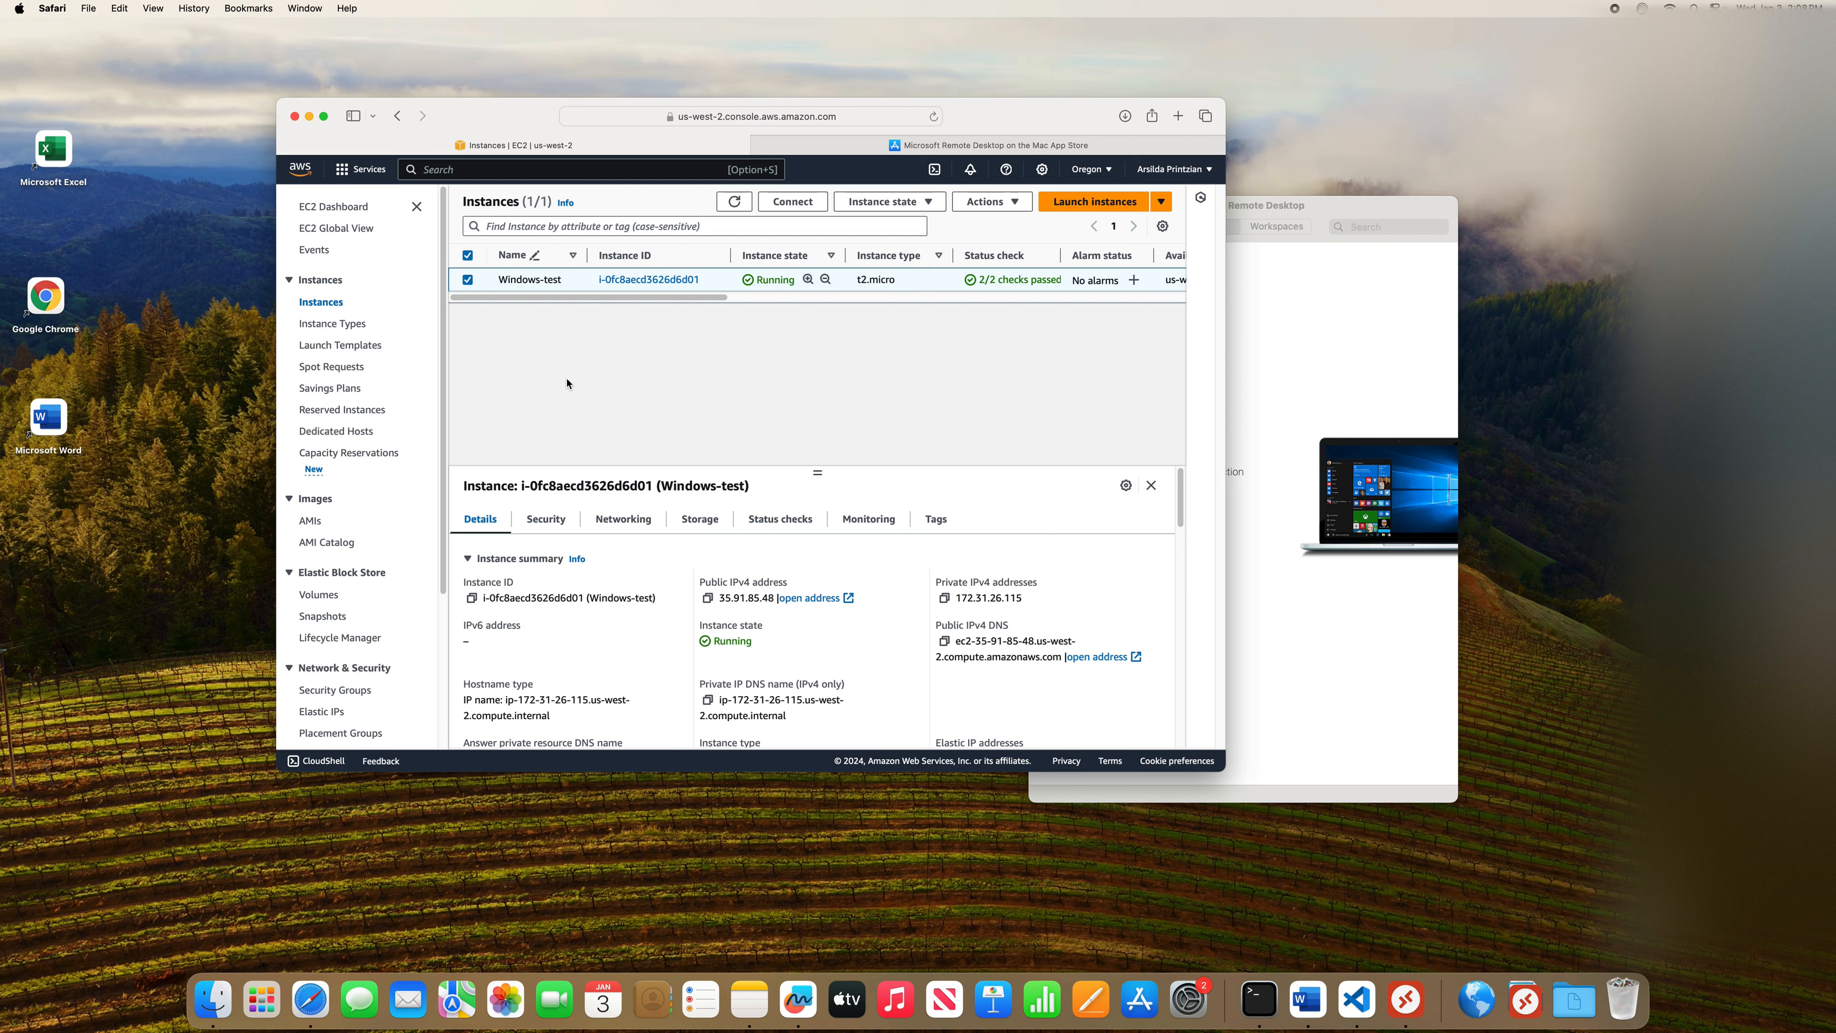
left_click(1329, 207)
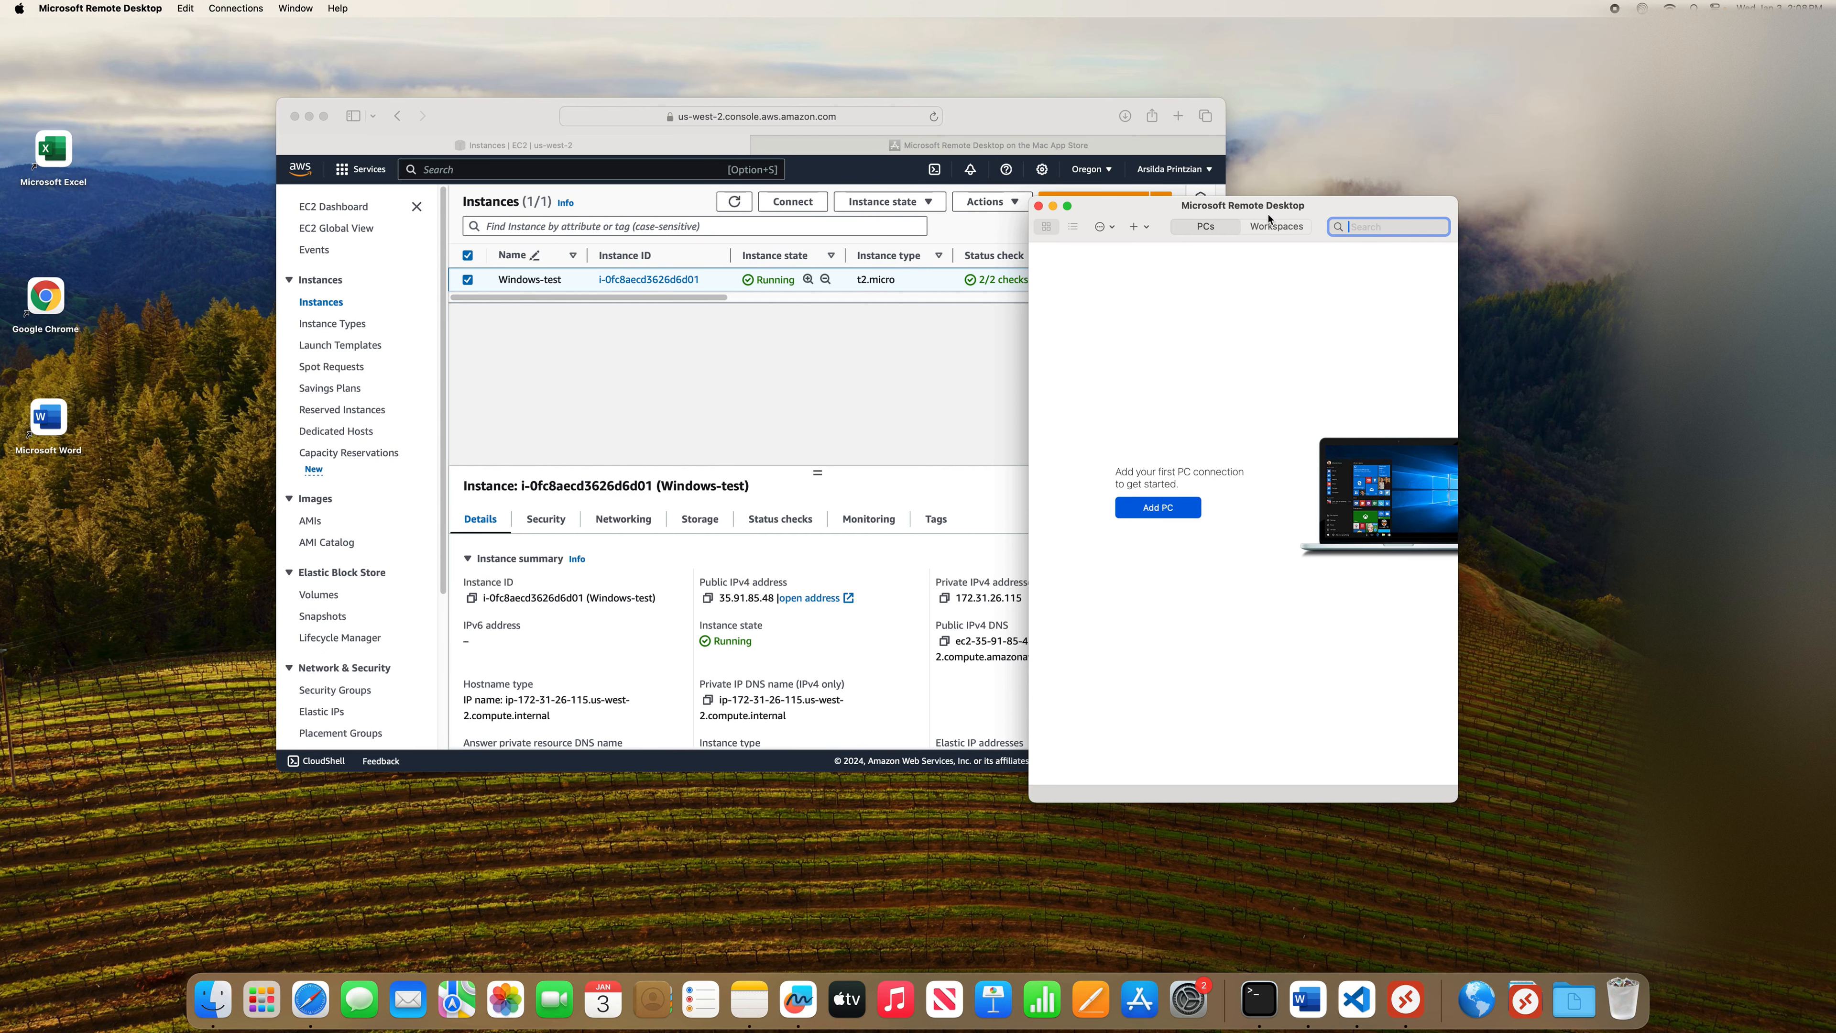
left_click(983, 146)
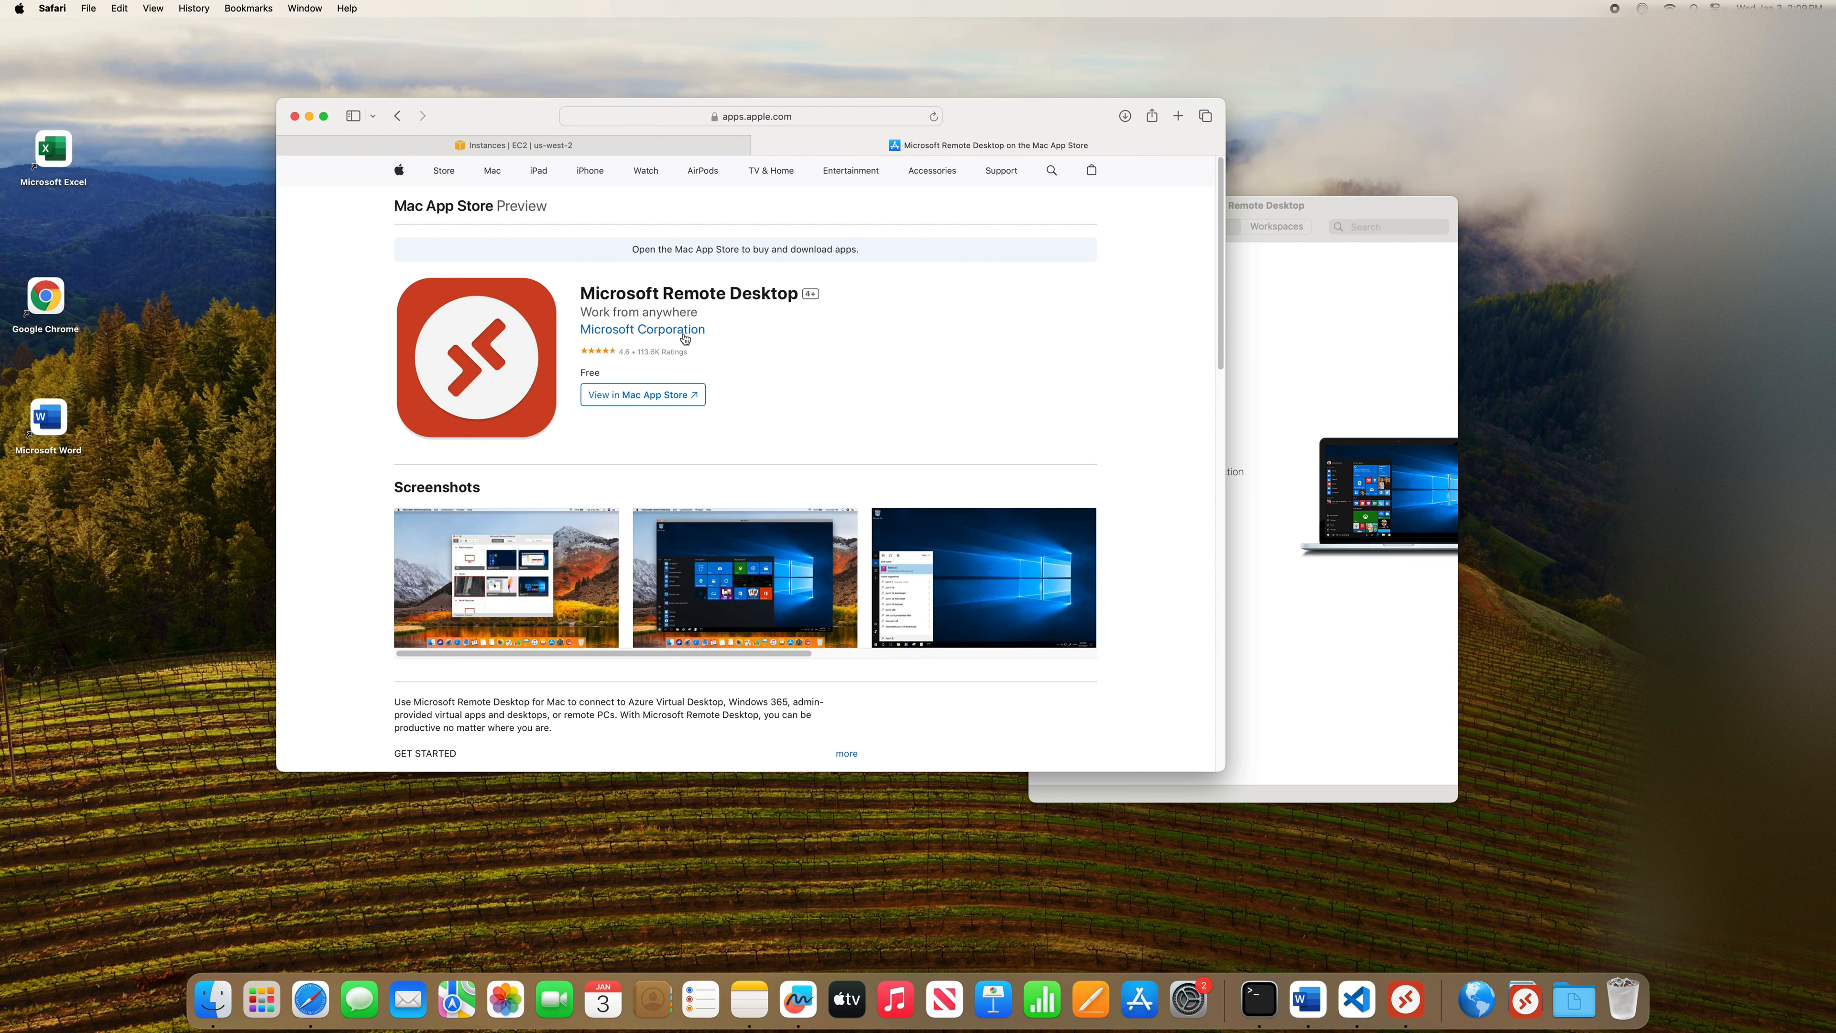
left_click(1306, 320)
left_click(856, 363)
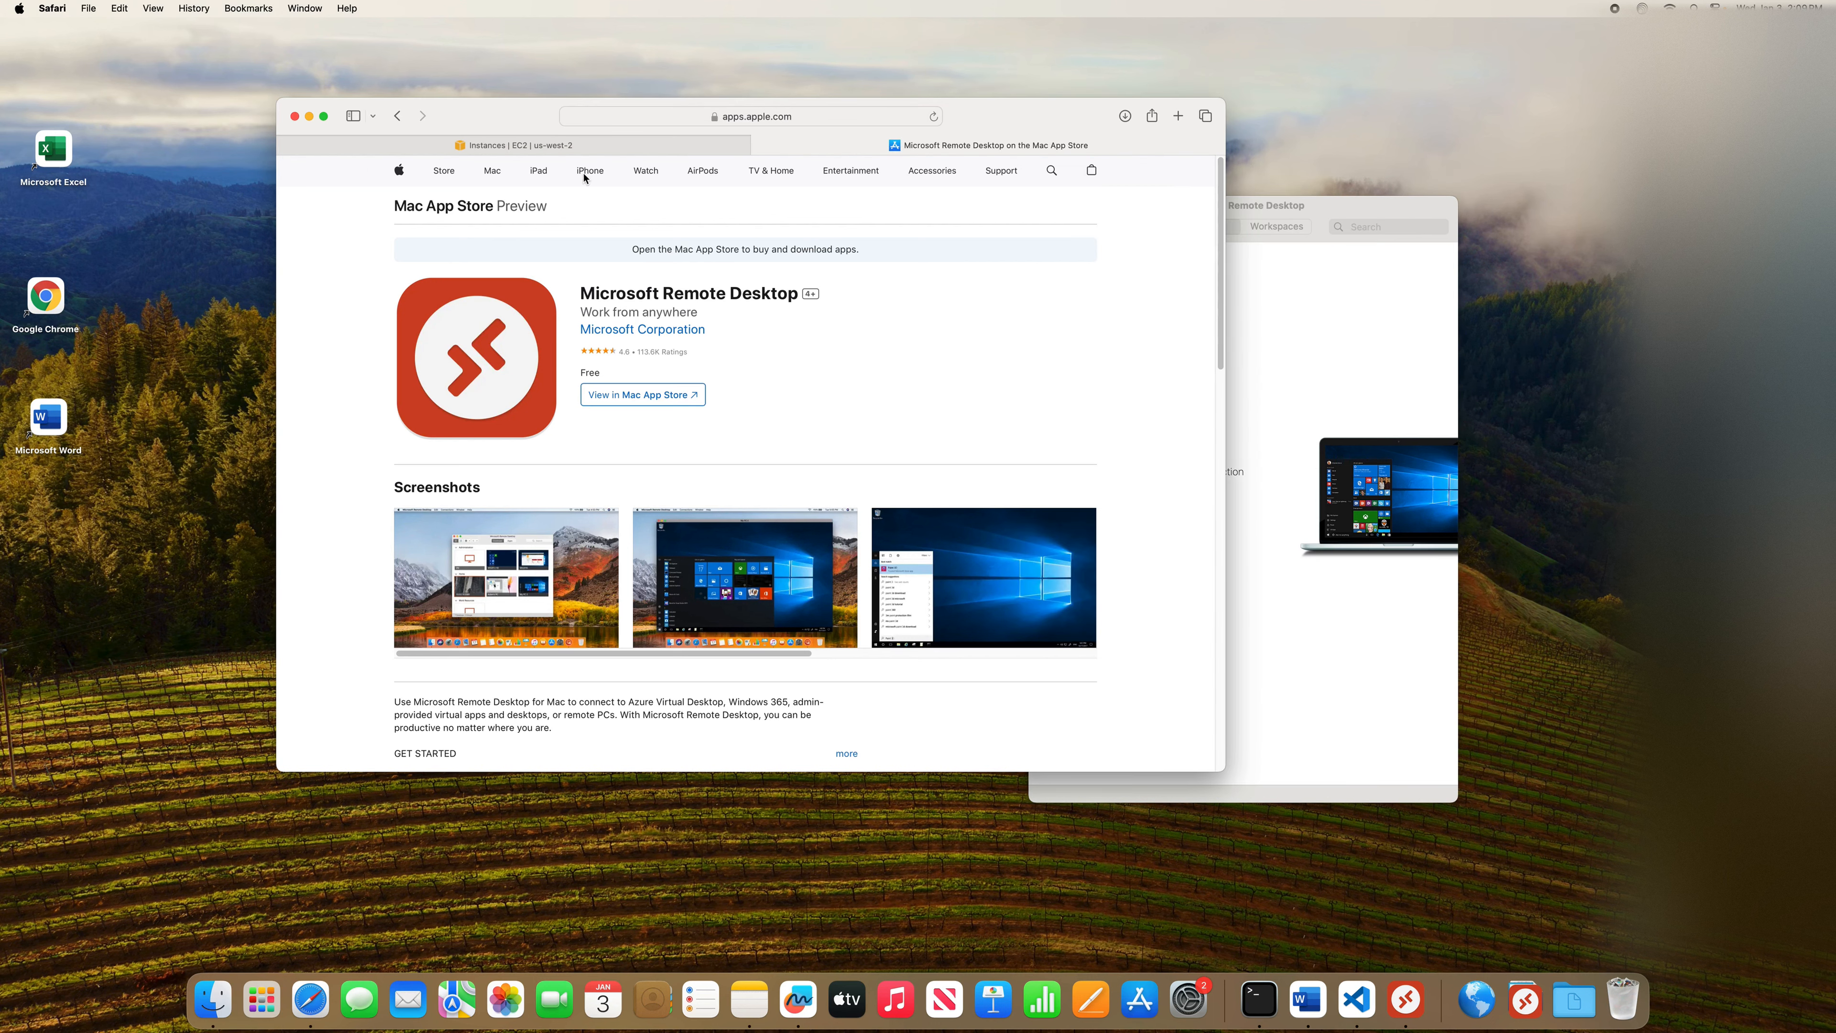
Examine the summary details of the Windows-test instance in the EC2 console
left_click(528, 145)
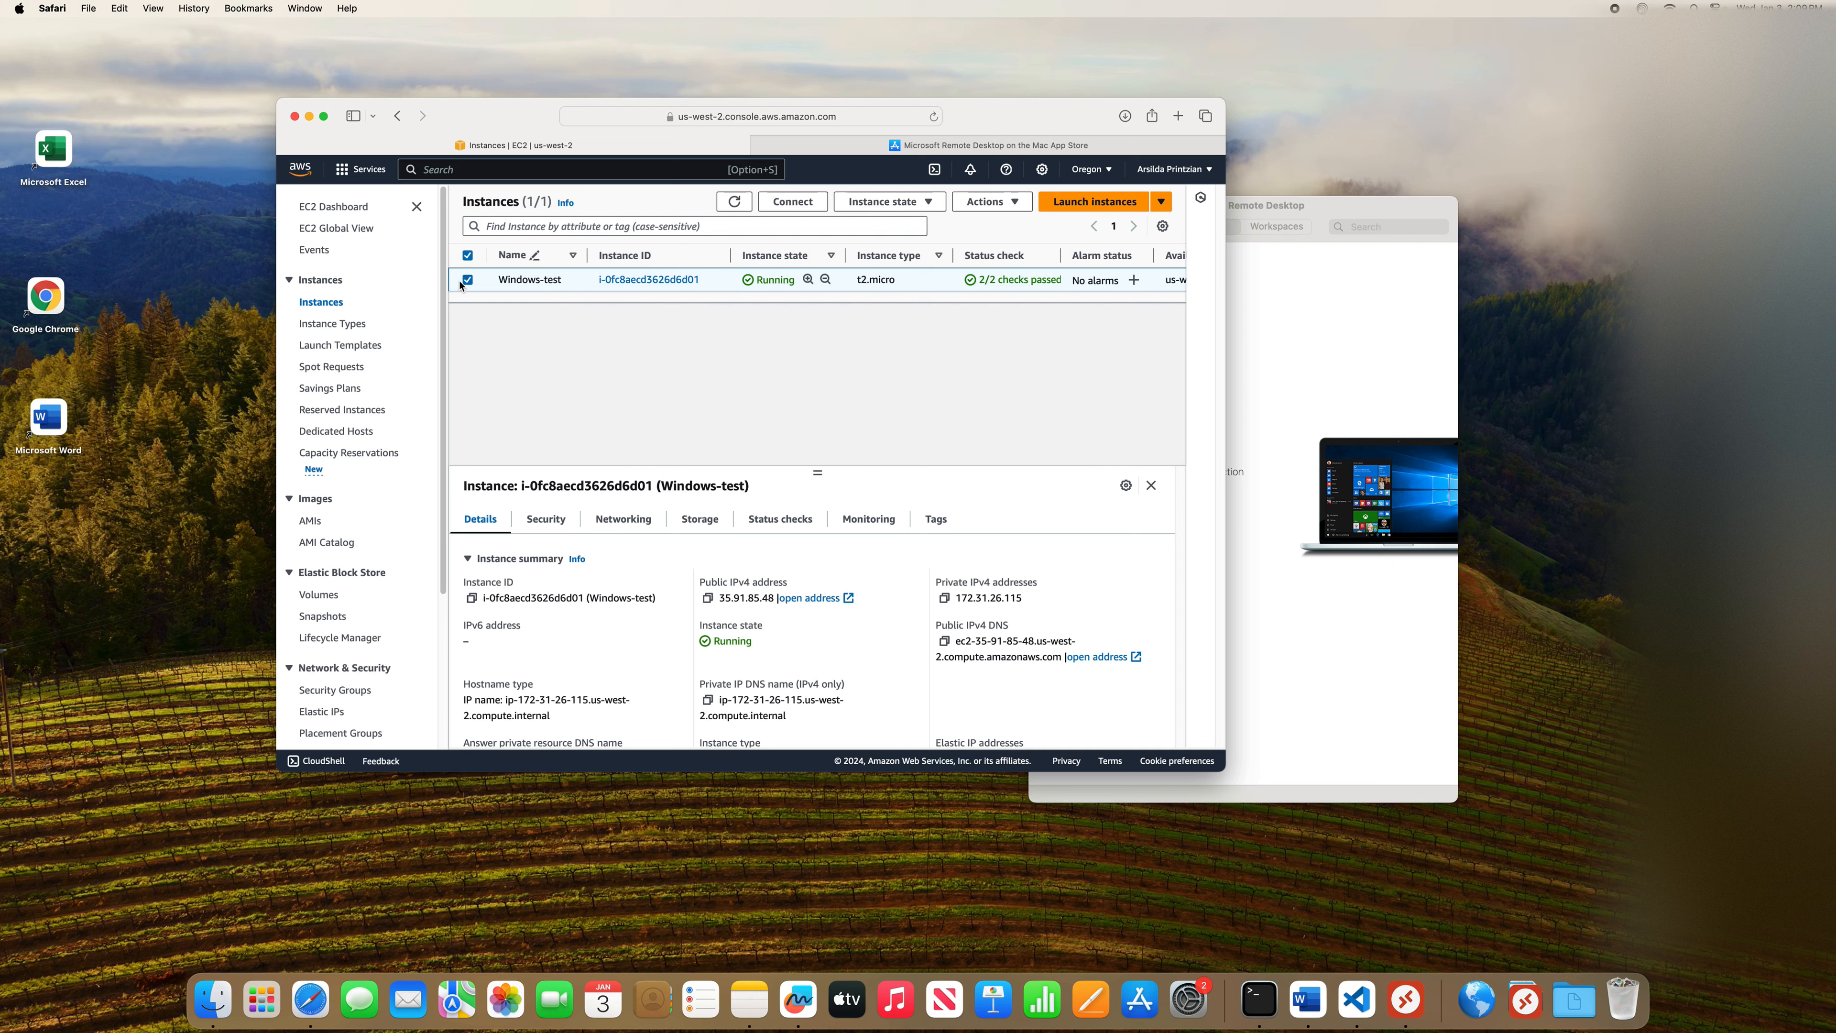
scroll(842, 672, "down", 2)
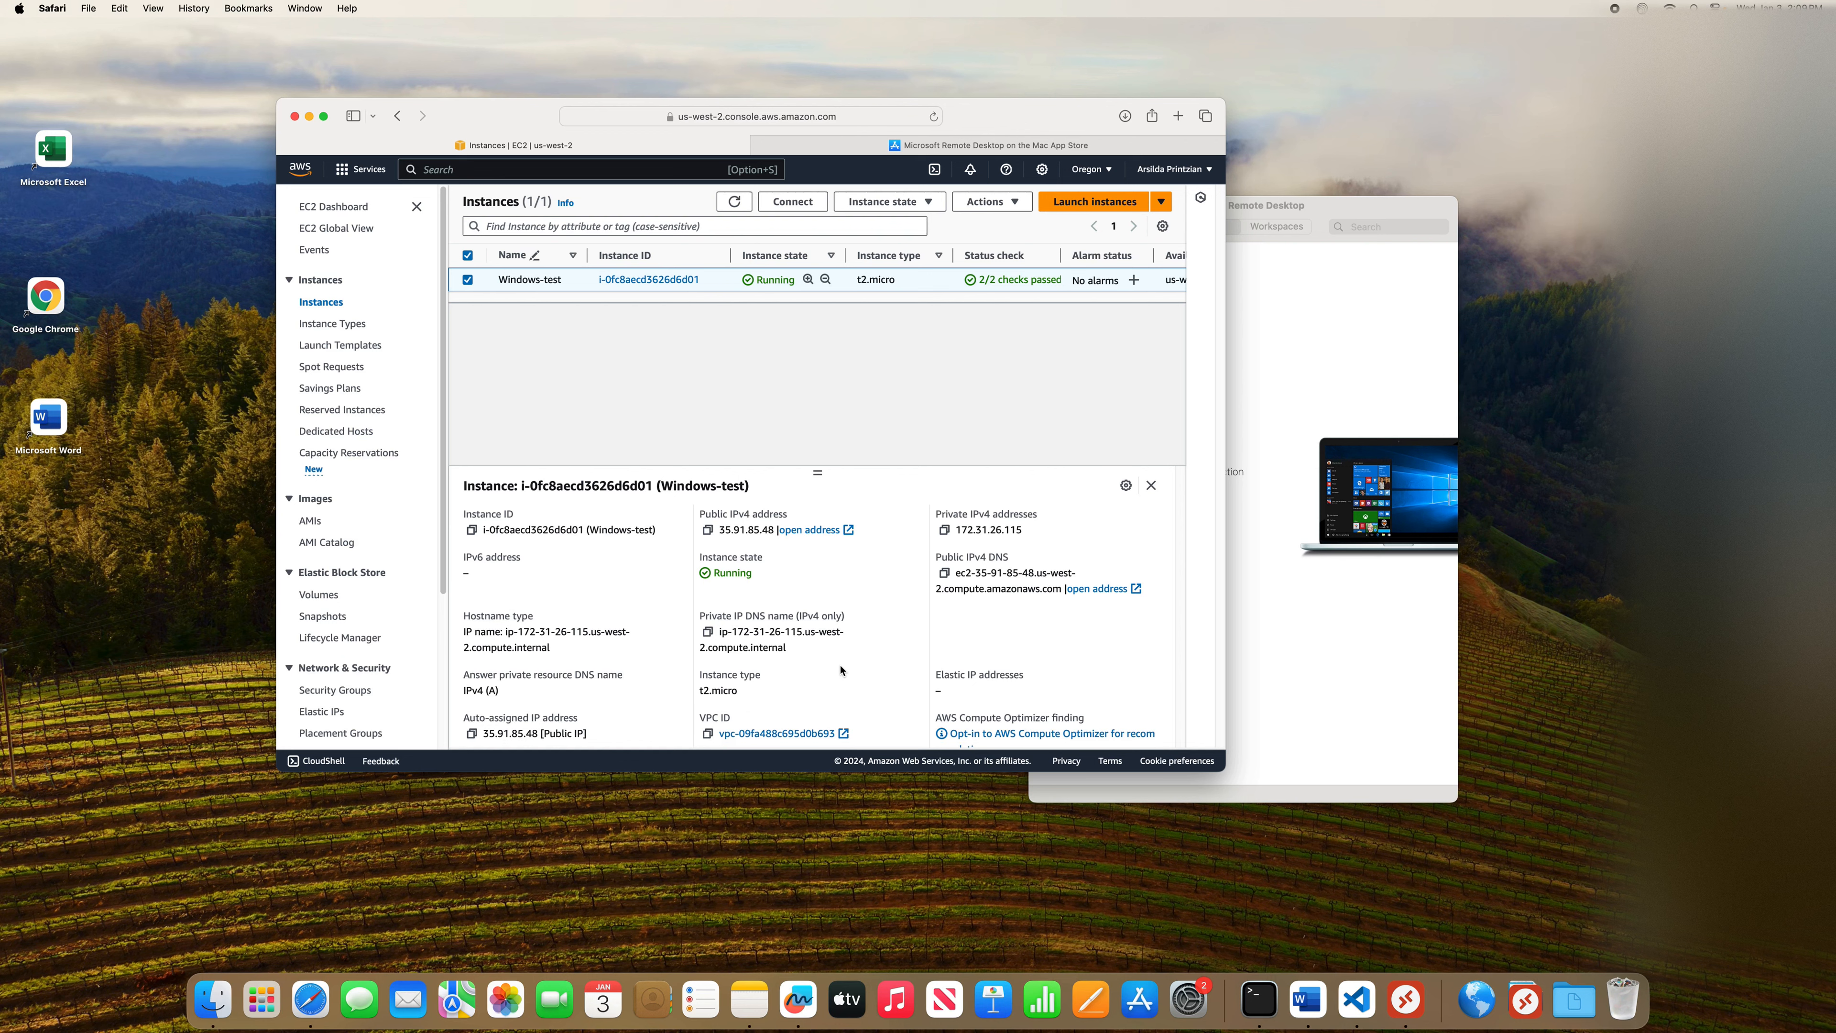
scroll(666, 542, "down", 2)
scroll(667, 542, "up", 2)
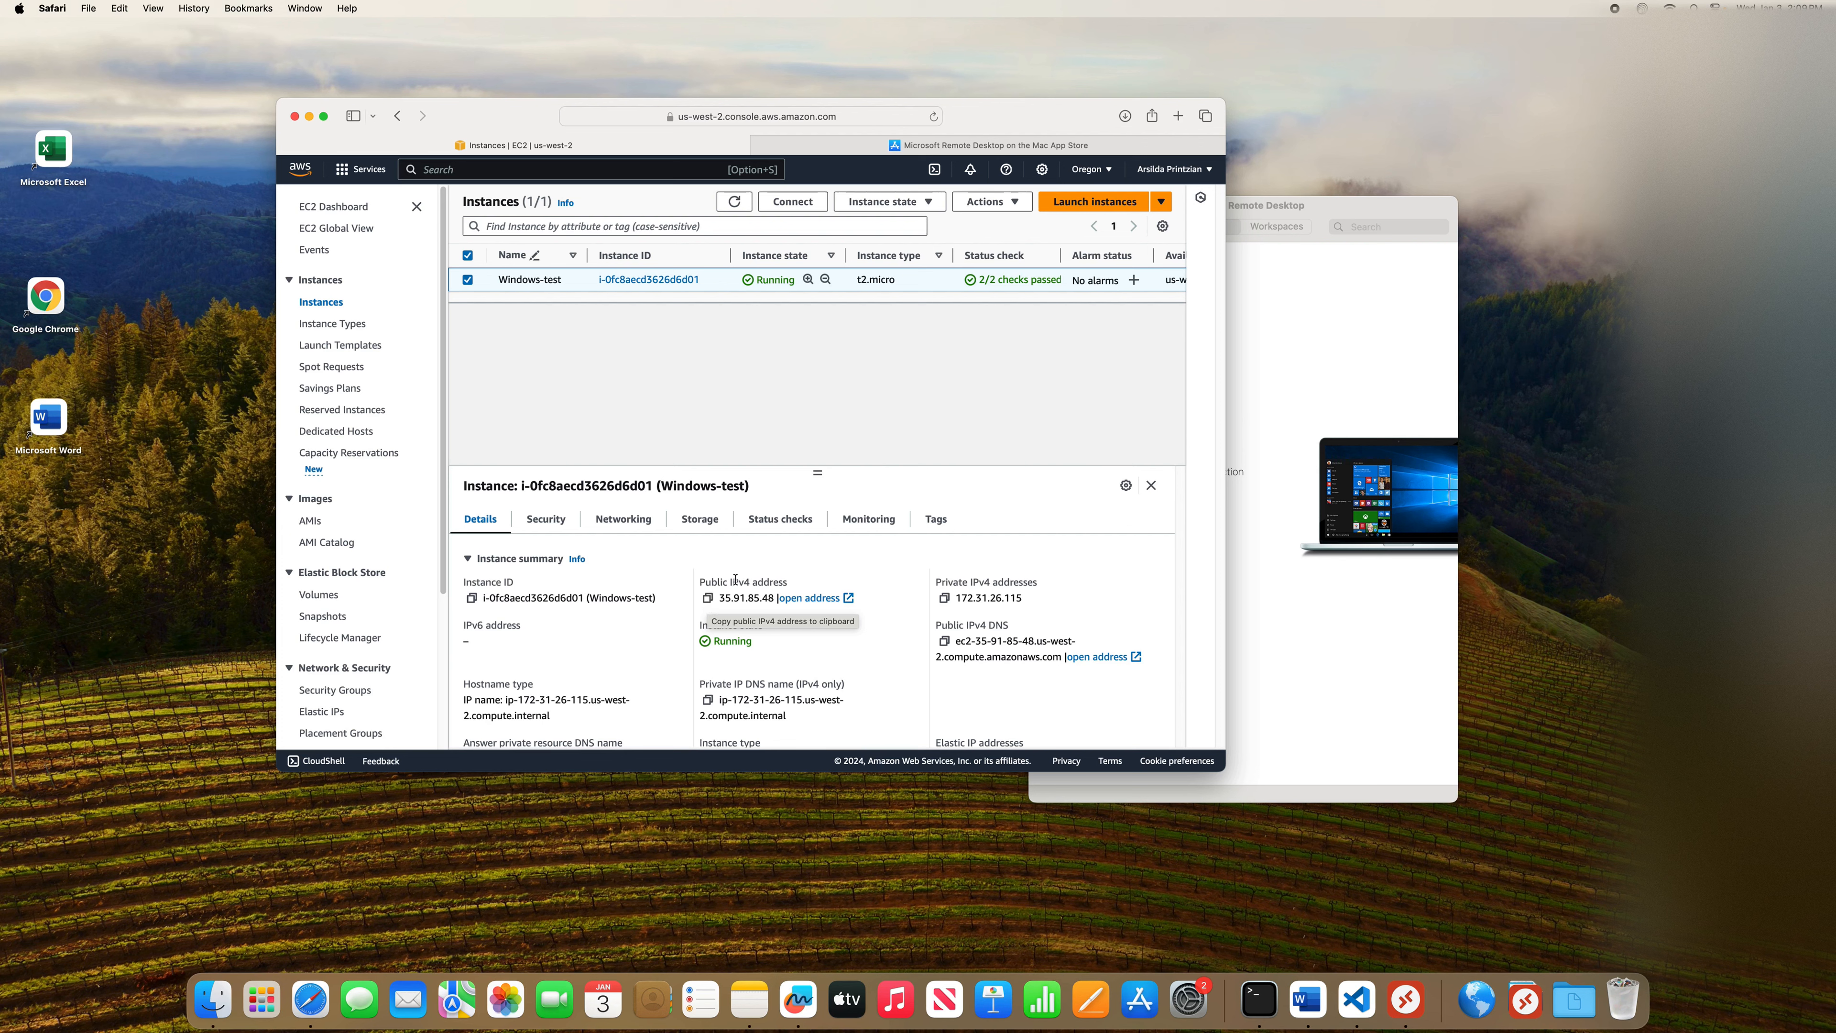
Start adding a PC in Microsoft Remote Desktop, using the Windows-test instance's copied public IPv4 address 35.91.85.48 as the PC name
left_click(1338, 327)
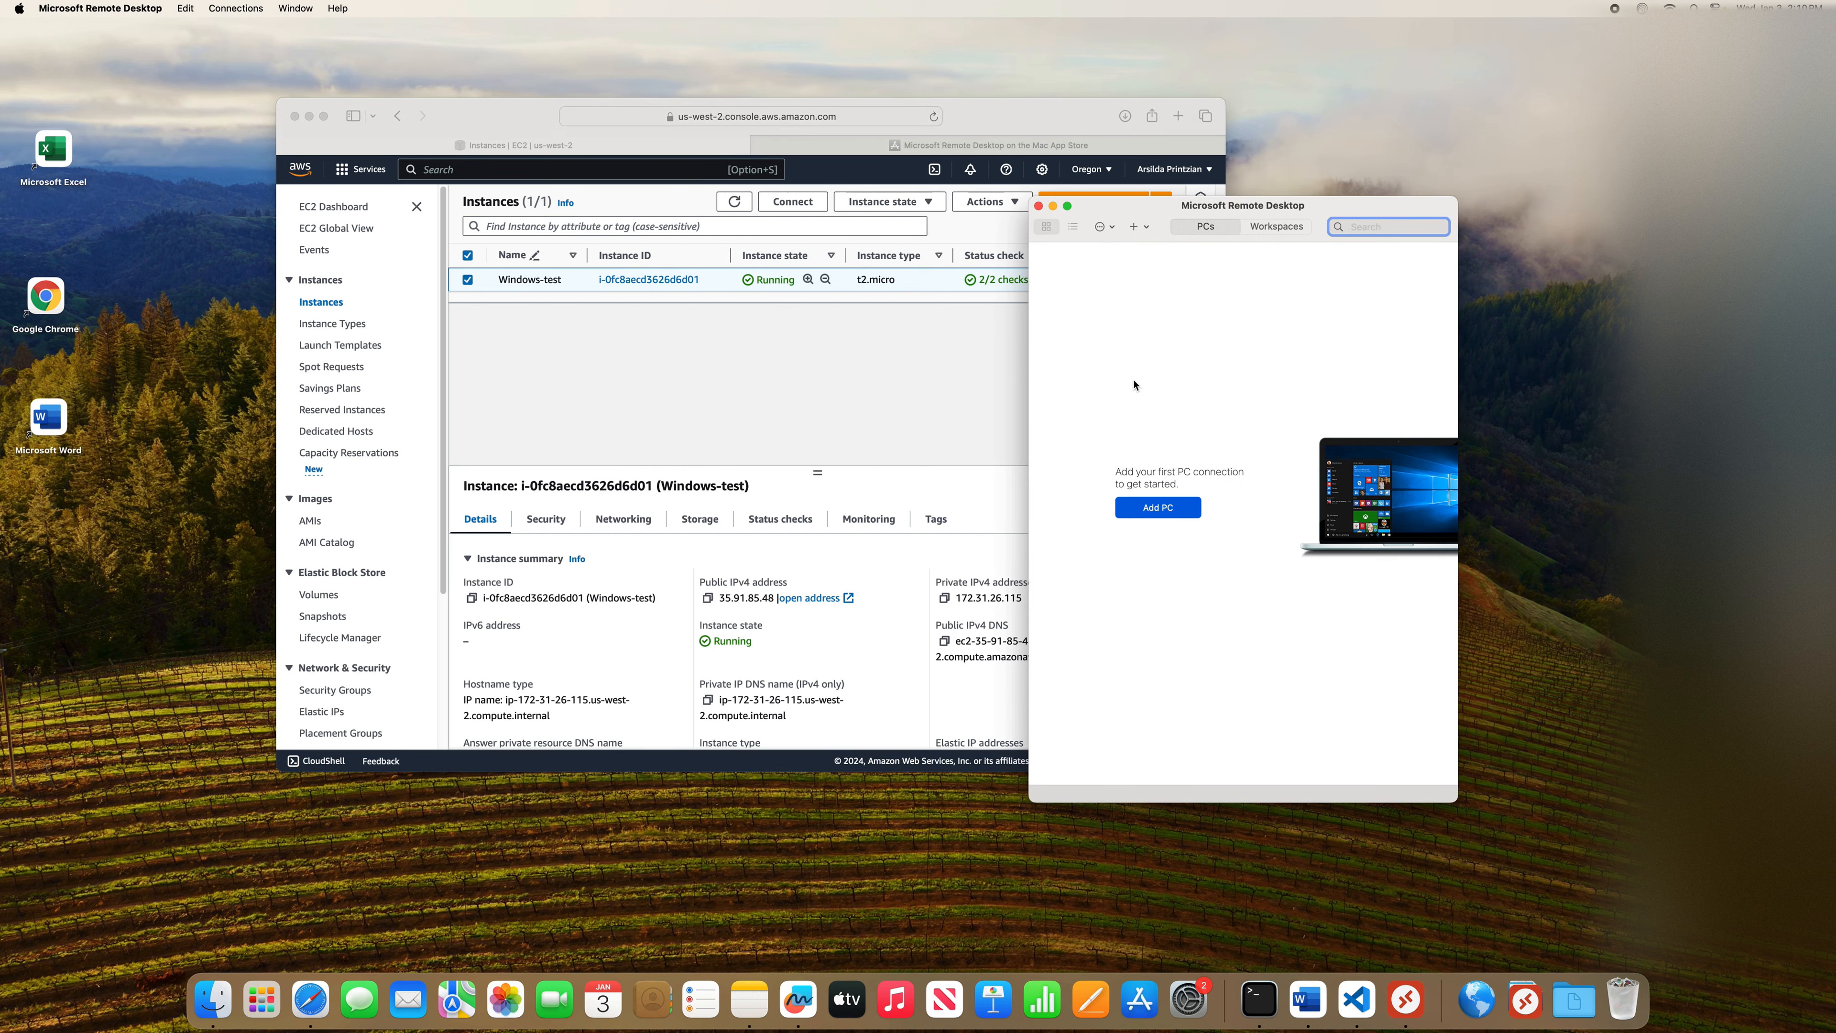
left_click(1171, 515)
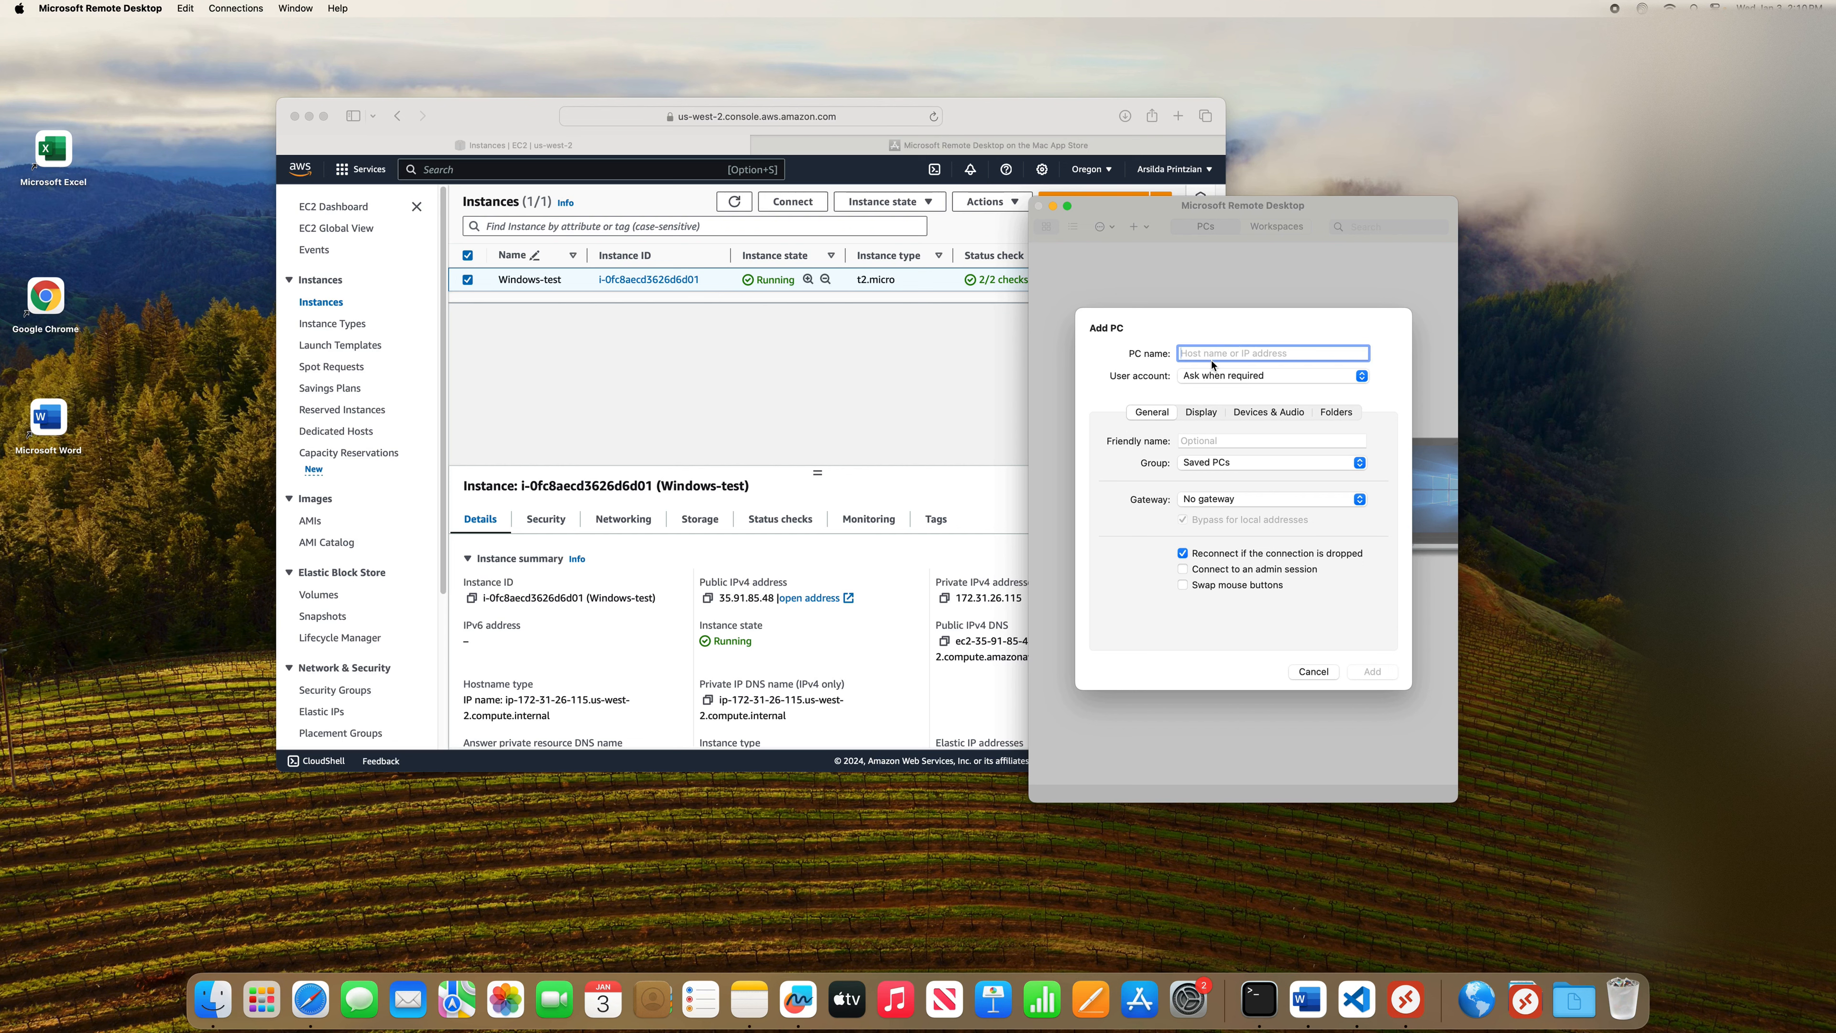
left_click(866, 382)
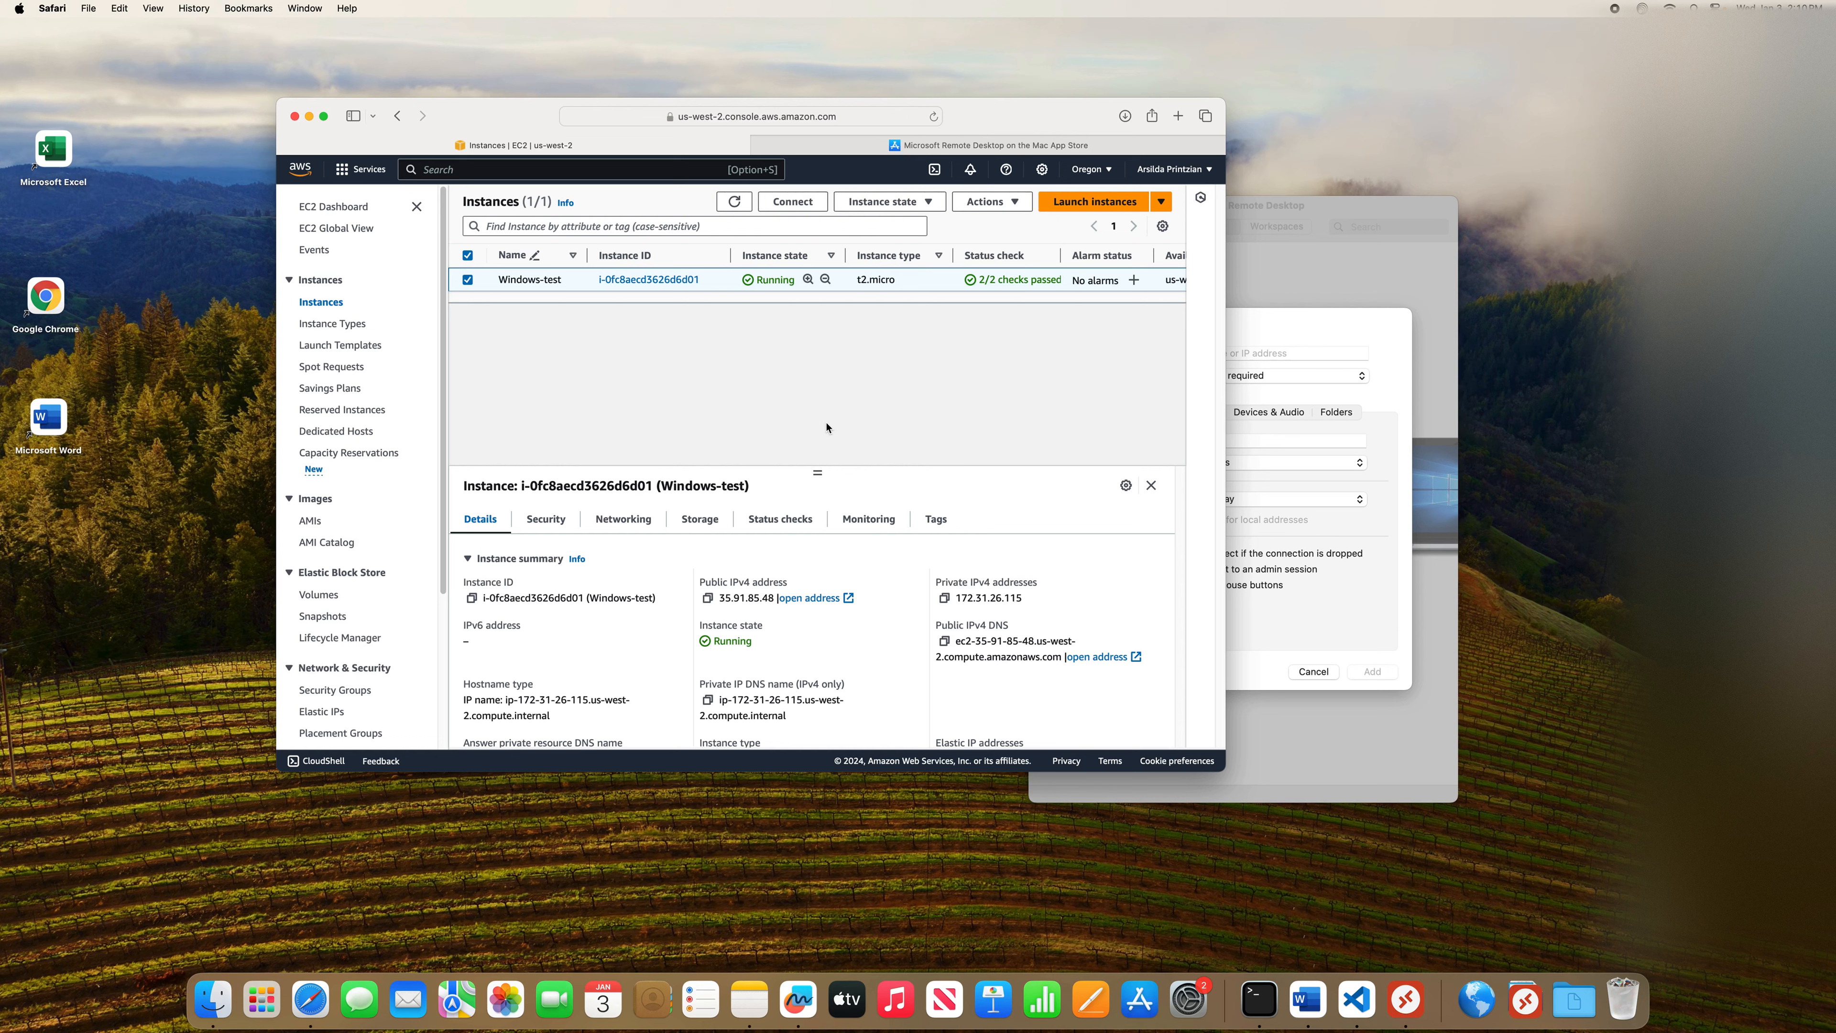
left_click(708, 597)
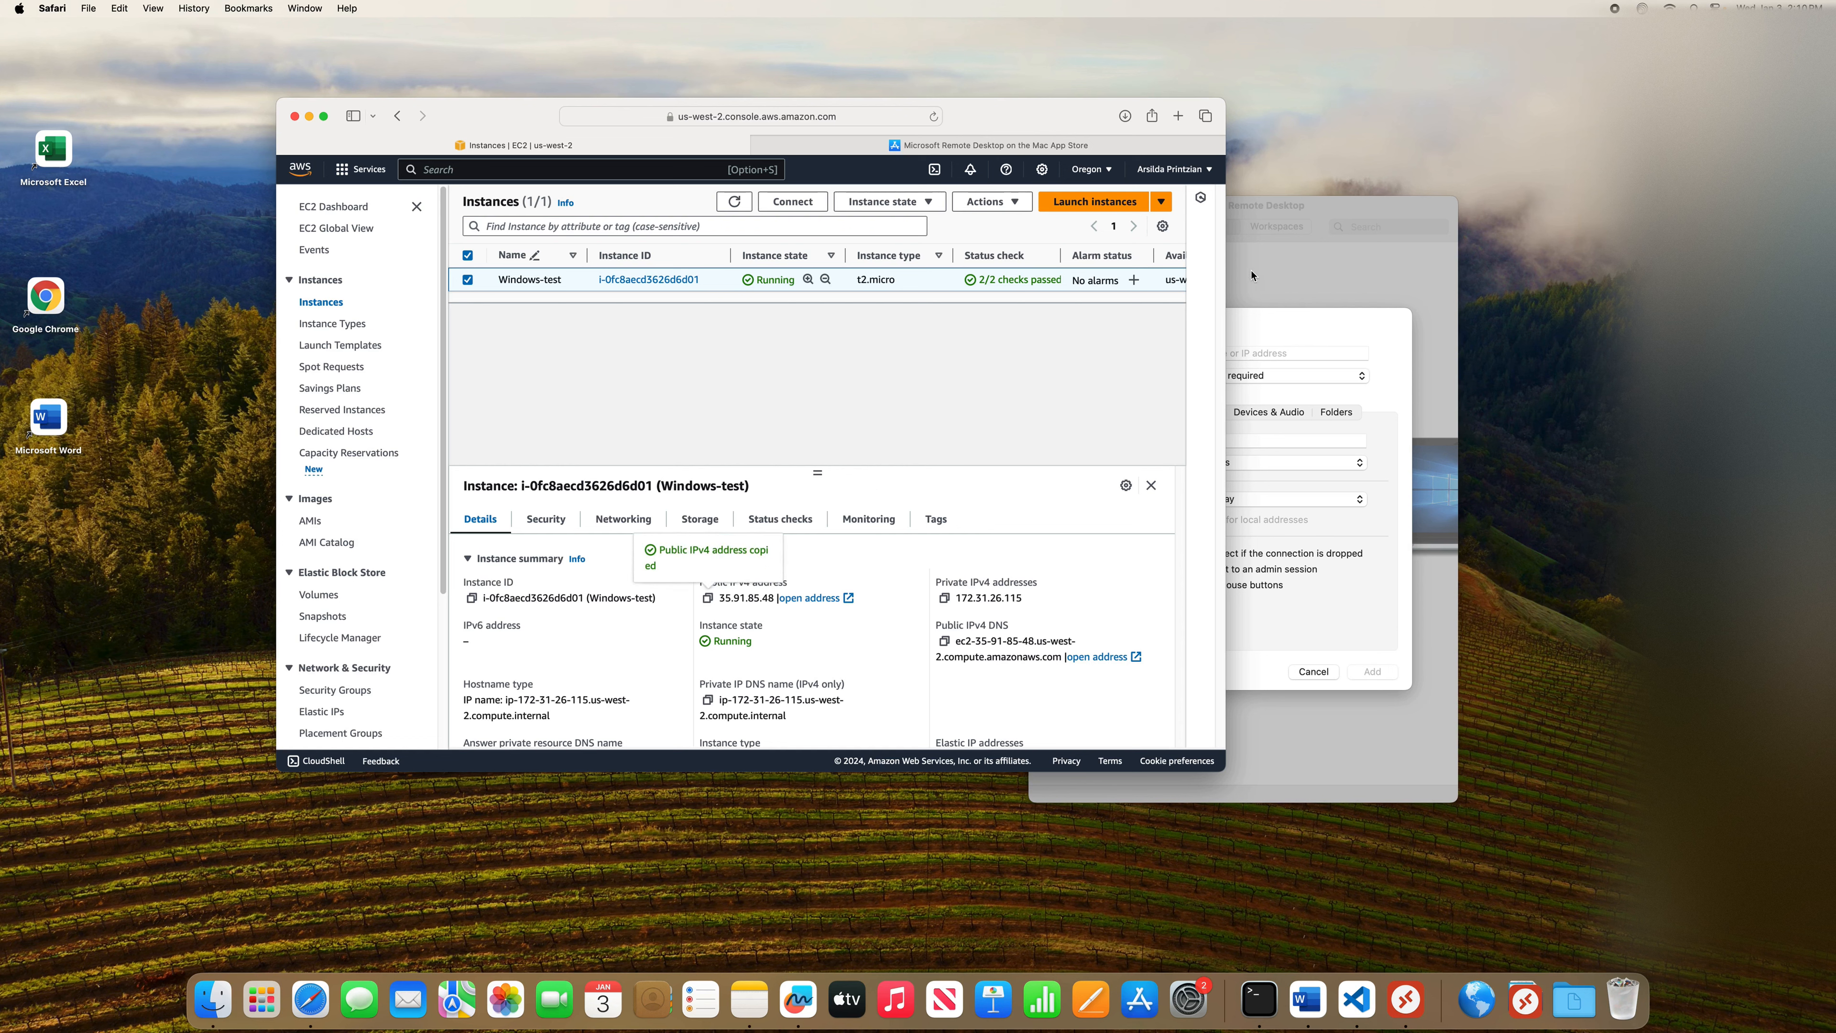
left_click(1248, 341)
right_click(1209, 349)
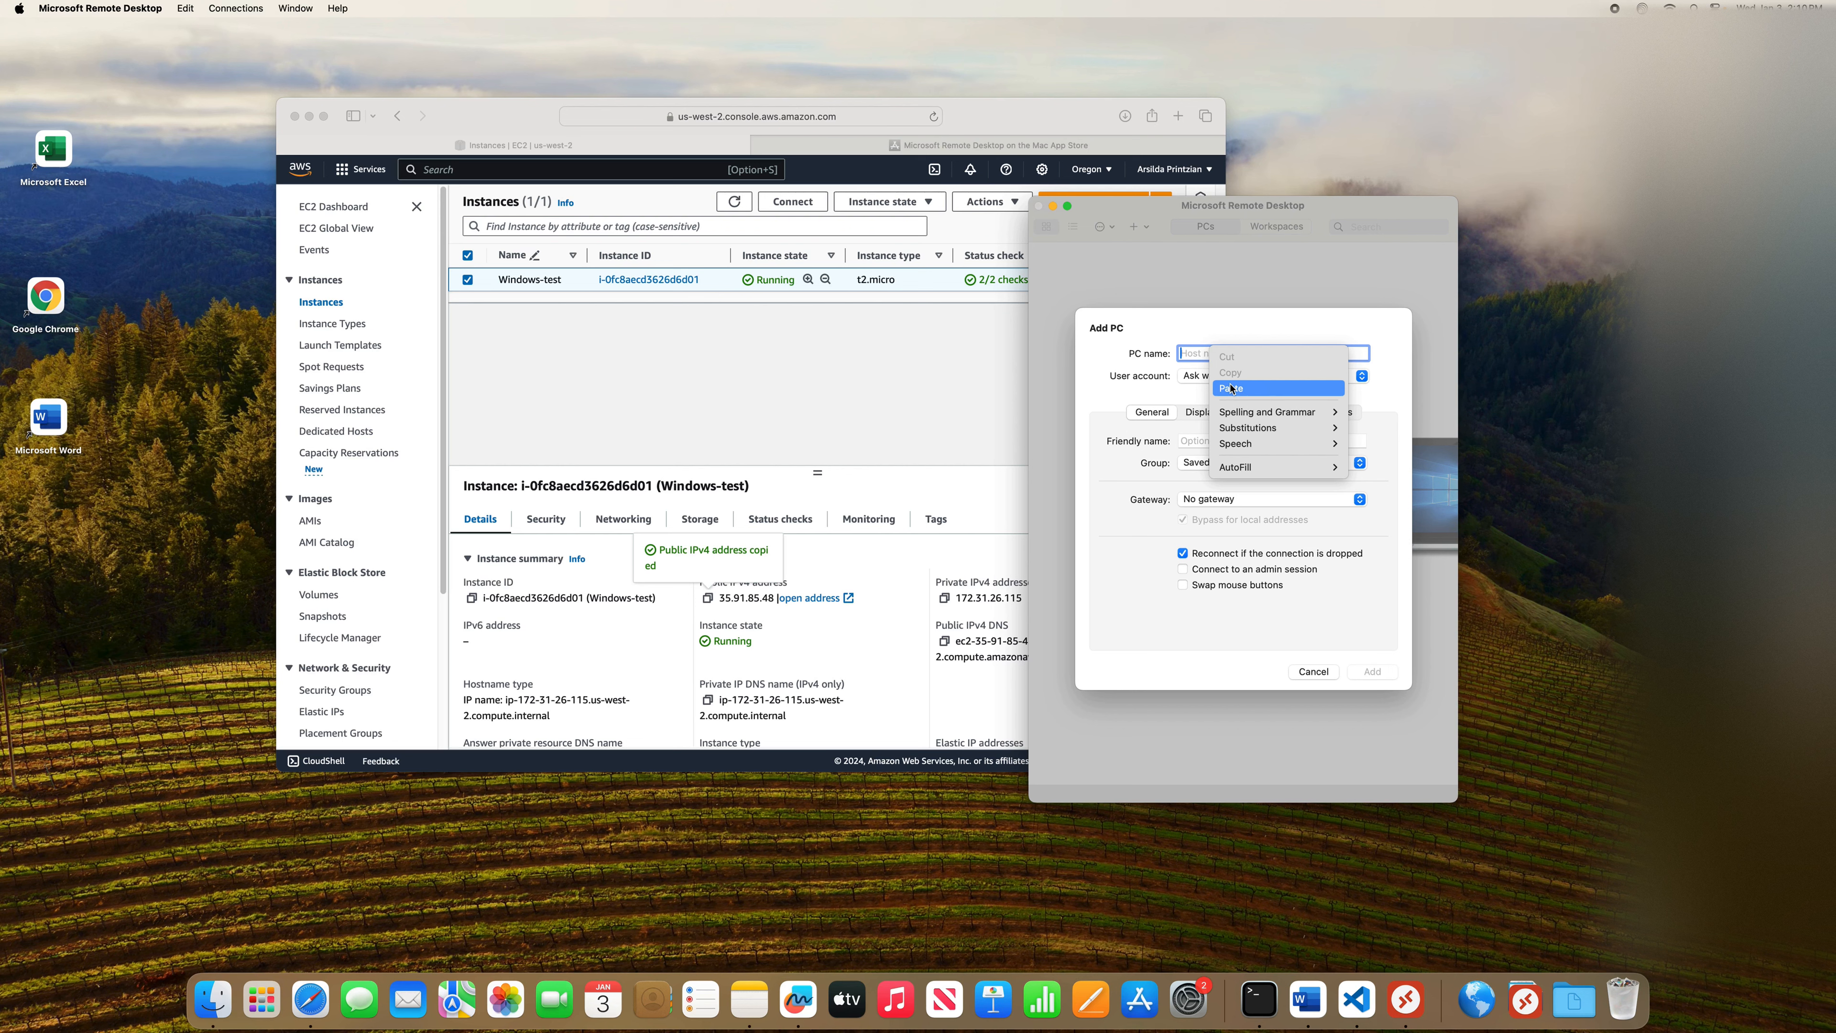
left_click(1233, 389)
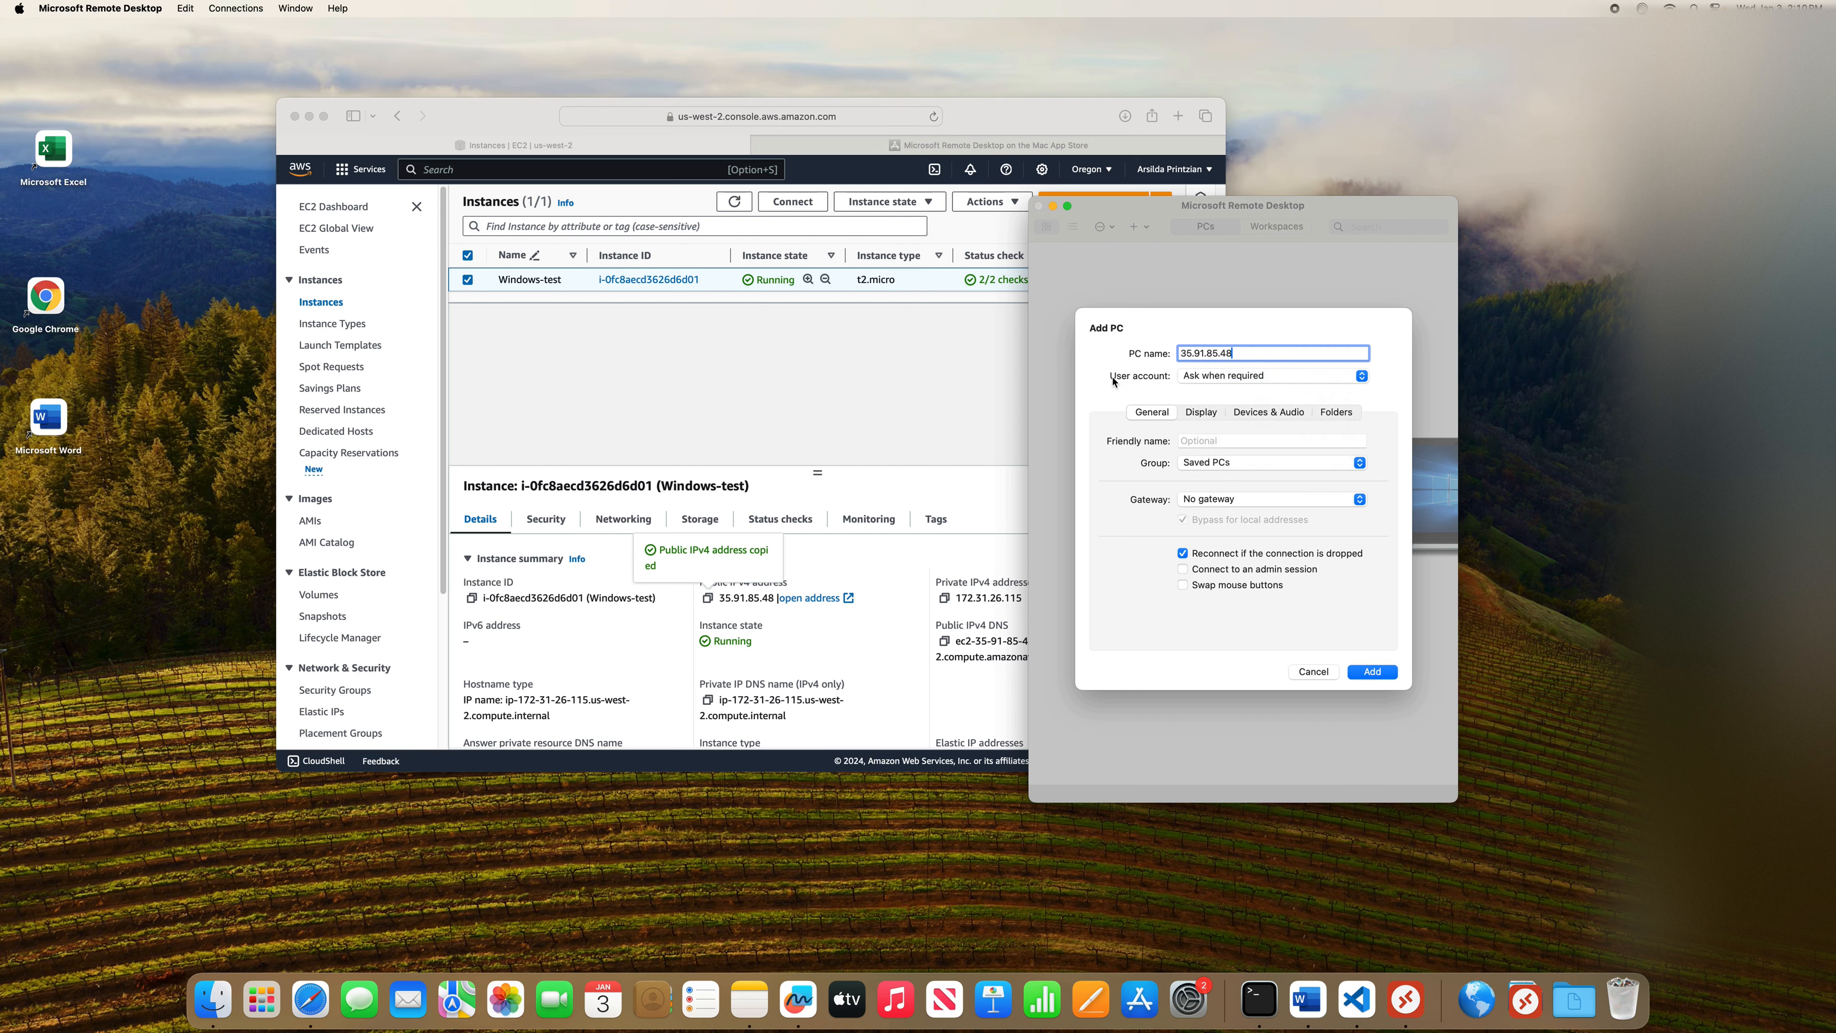
Start a new user account for the PC and open the Windows-test instance's RDP client connection details in the EC2 console
left_click(1210, 377)
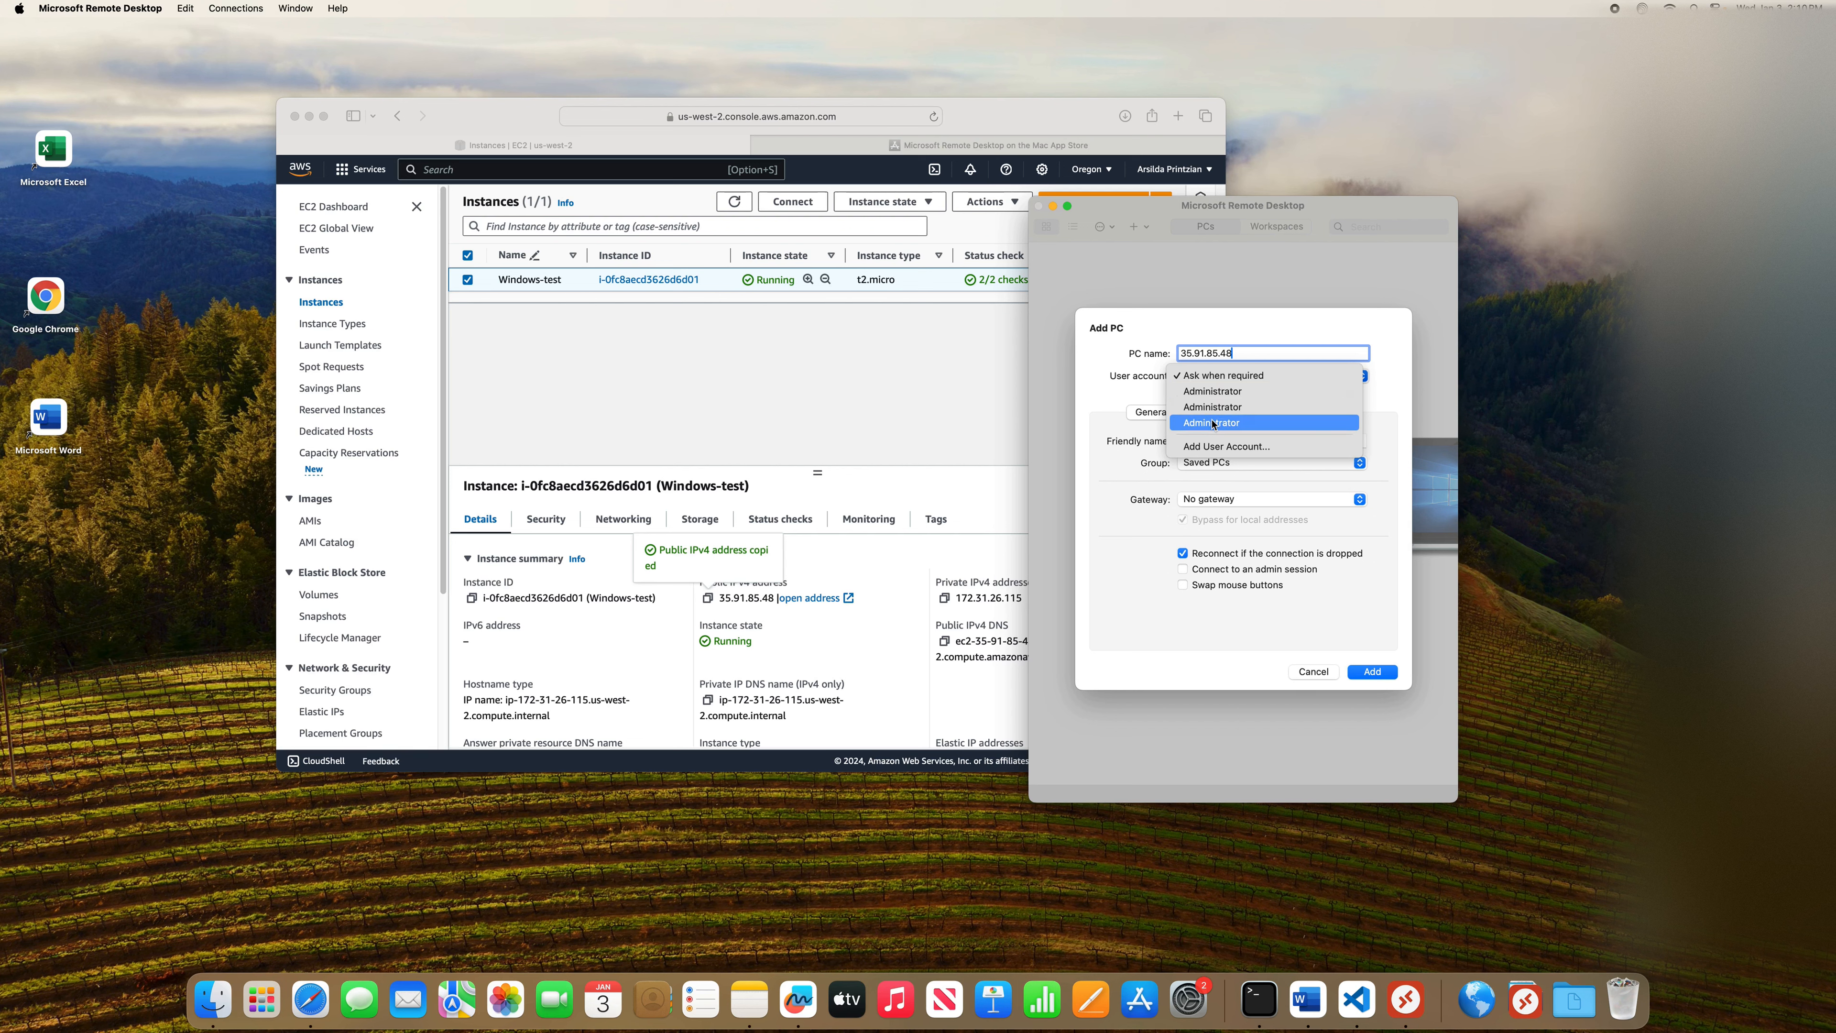
left_click(1209, 448)
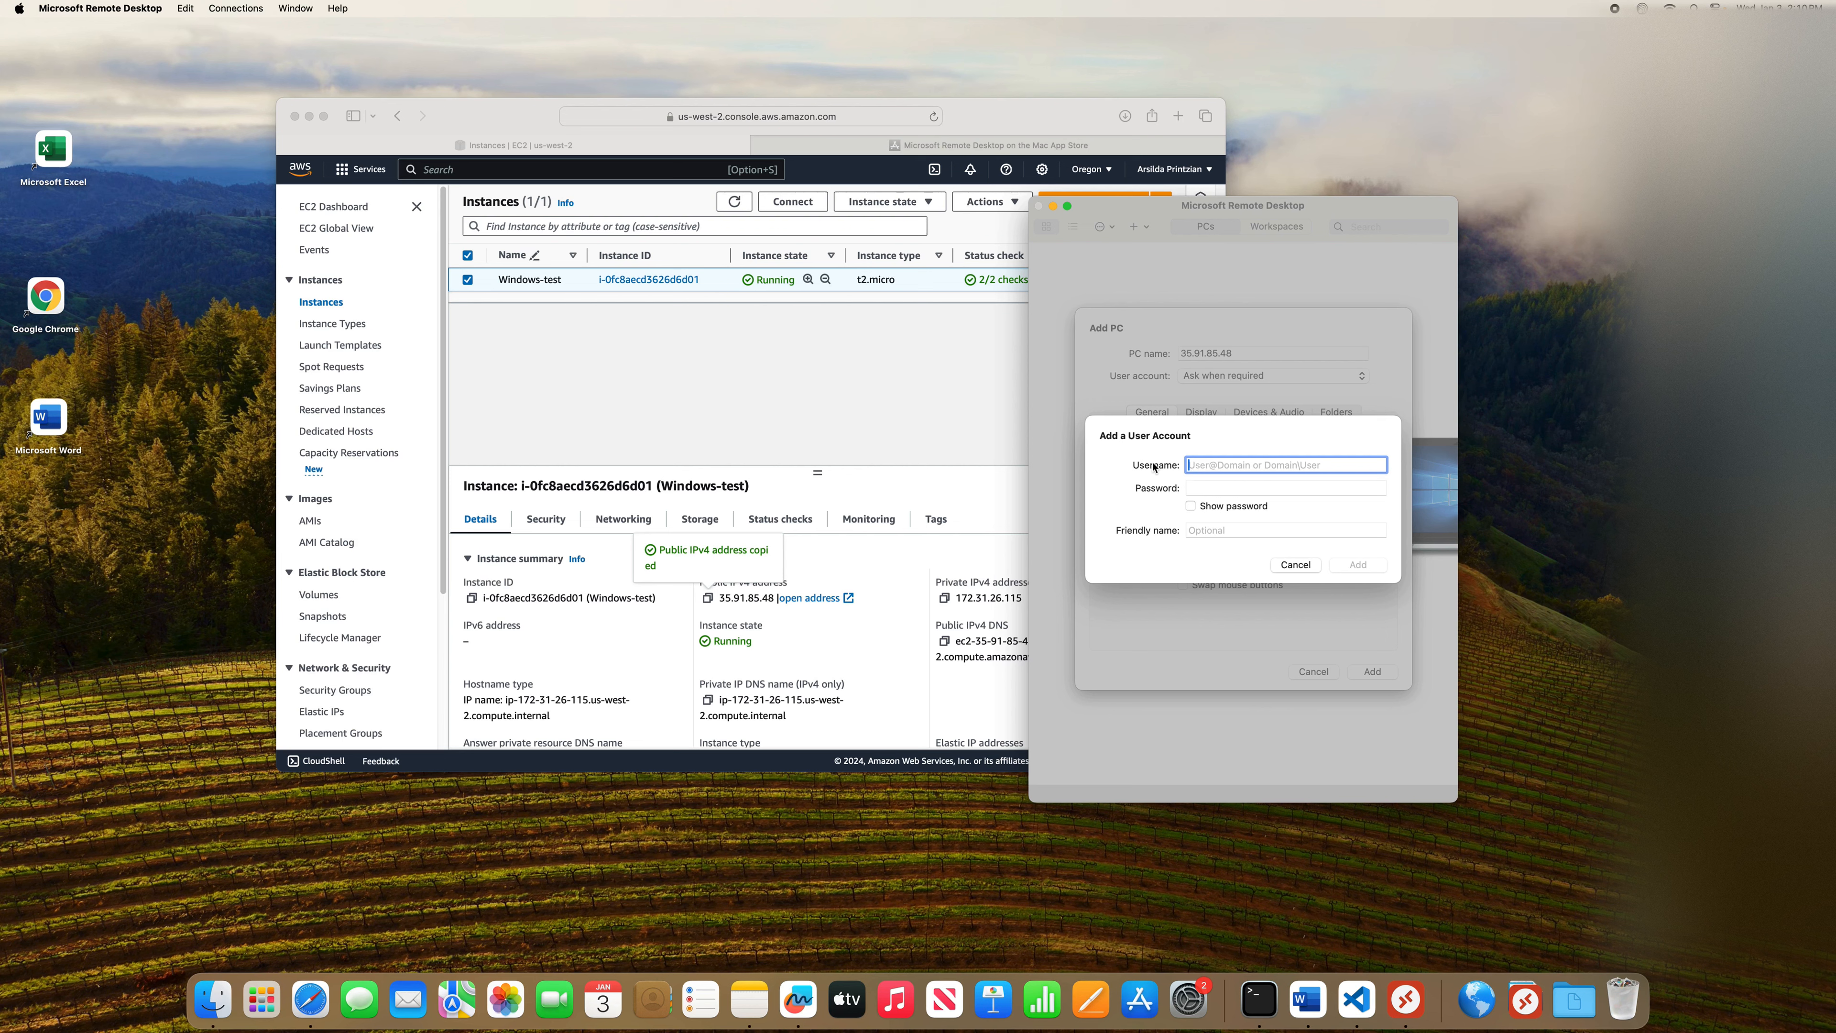
left_click(855, 361)
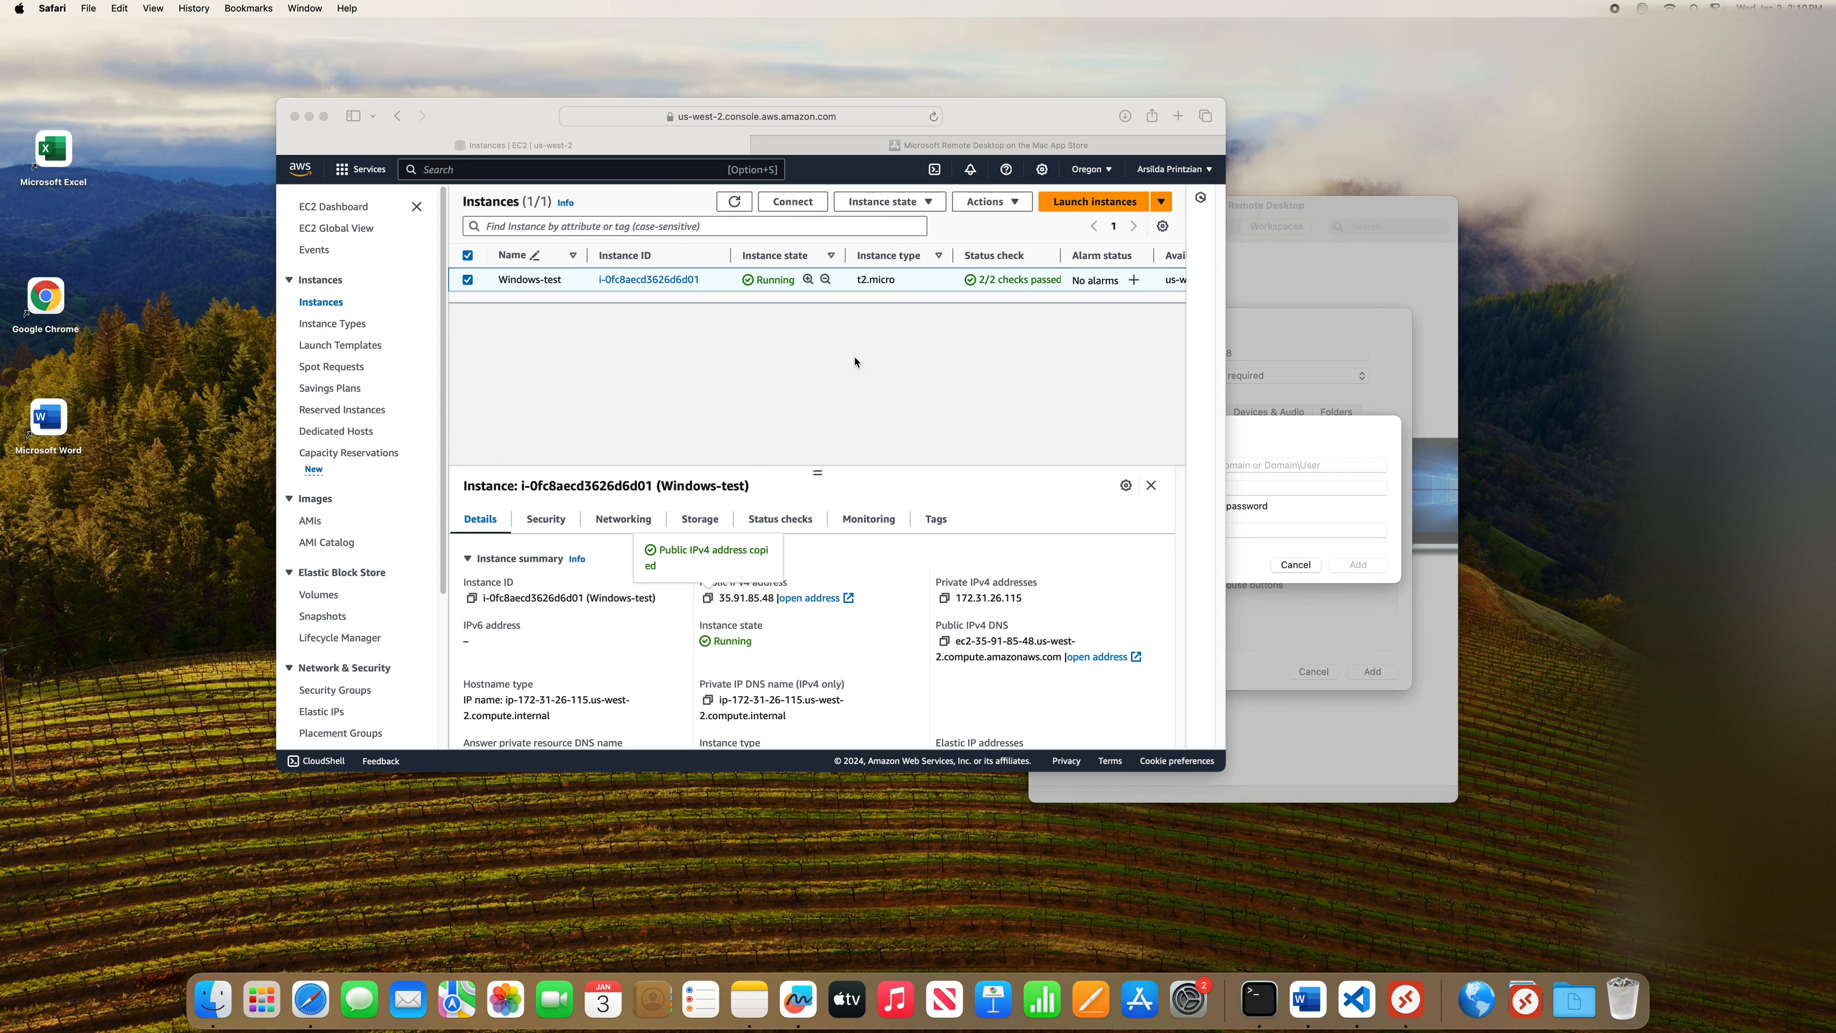
left_click(793, 204)
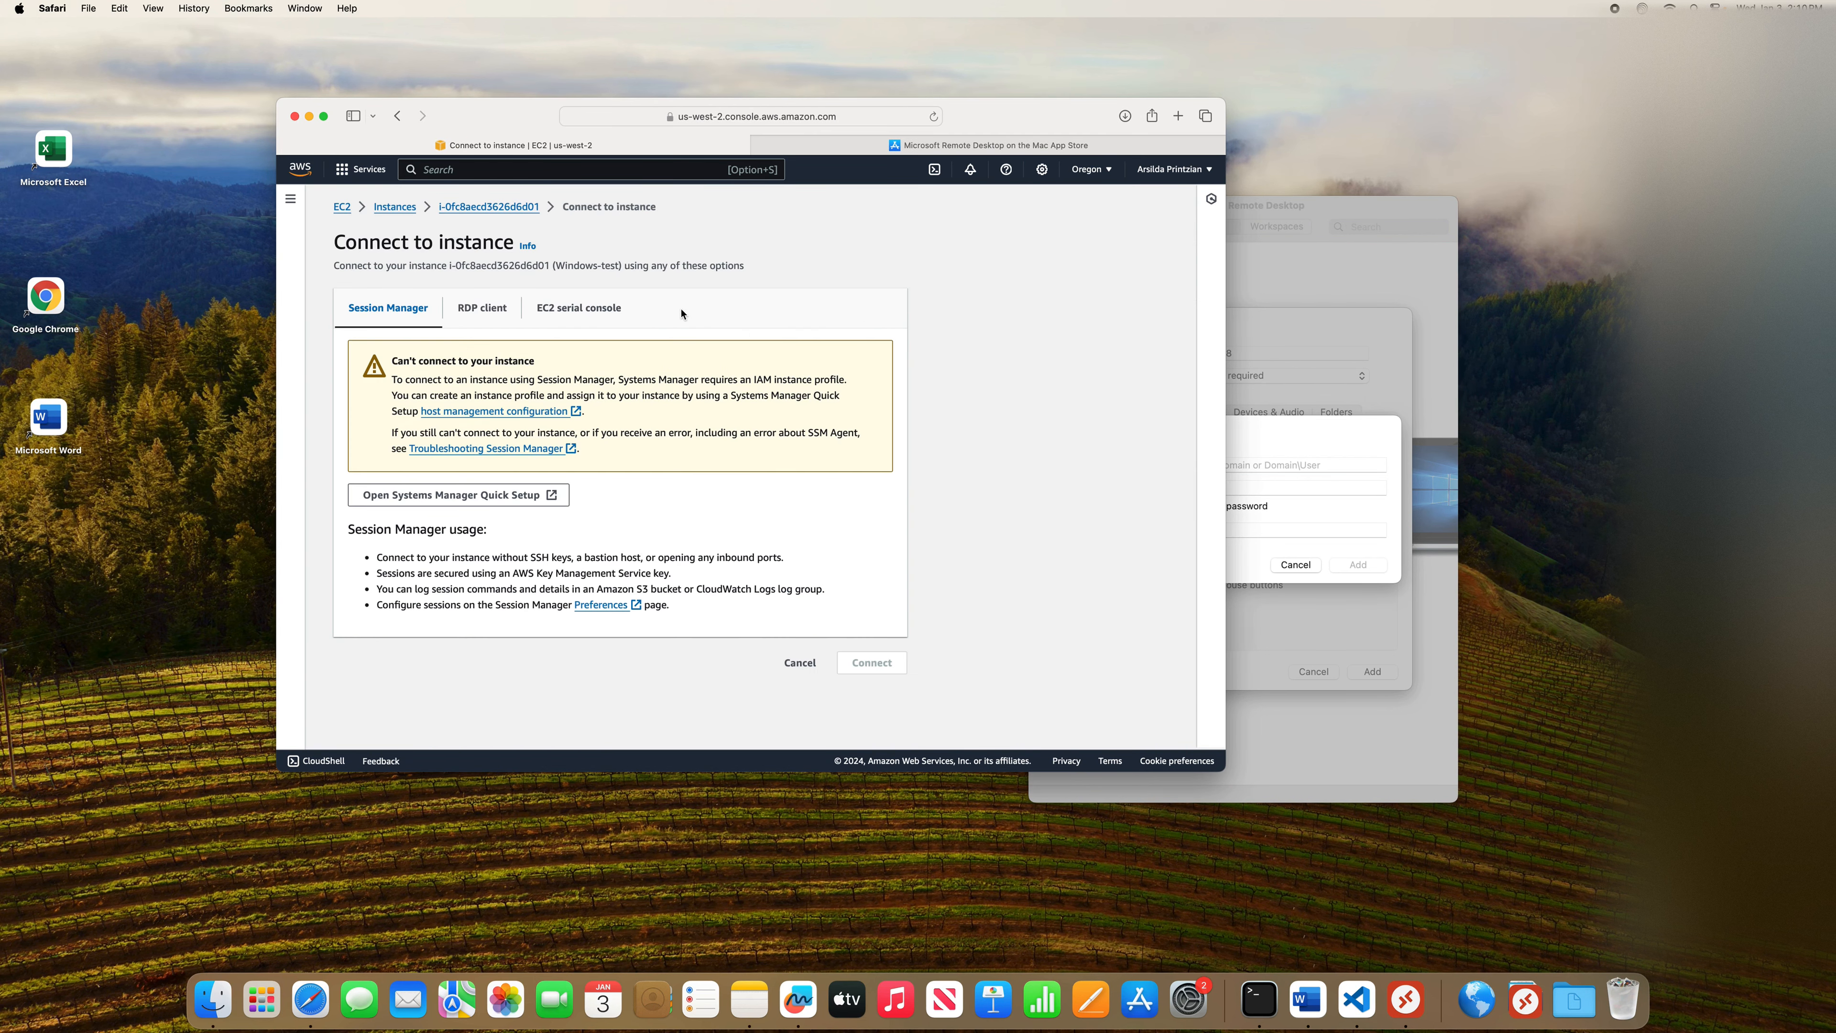
left_click(476, 321)
scroll(952, 497, "down", 2)
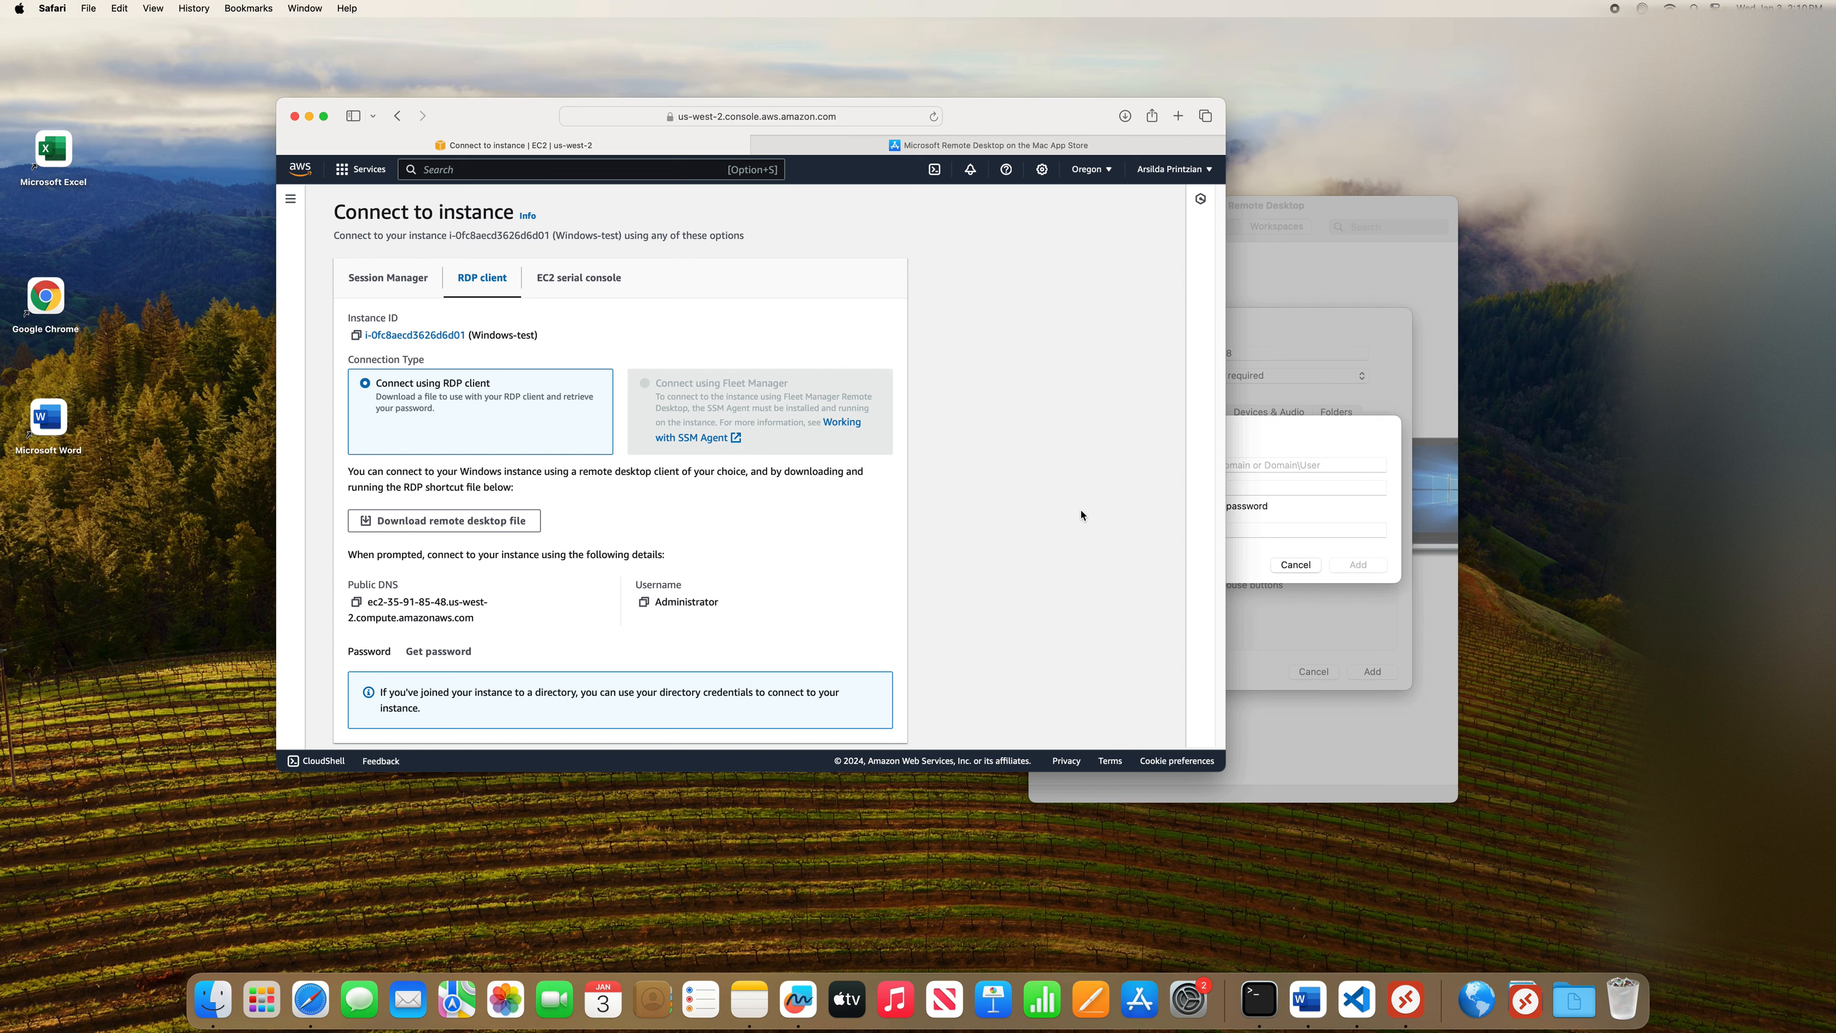
scroll(1067, 514, "down", 2)
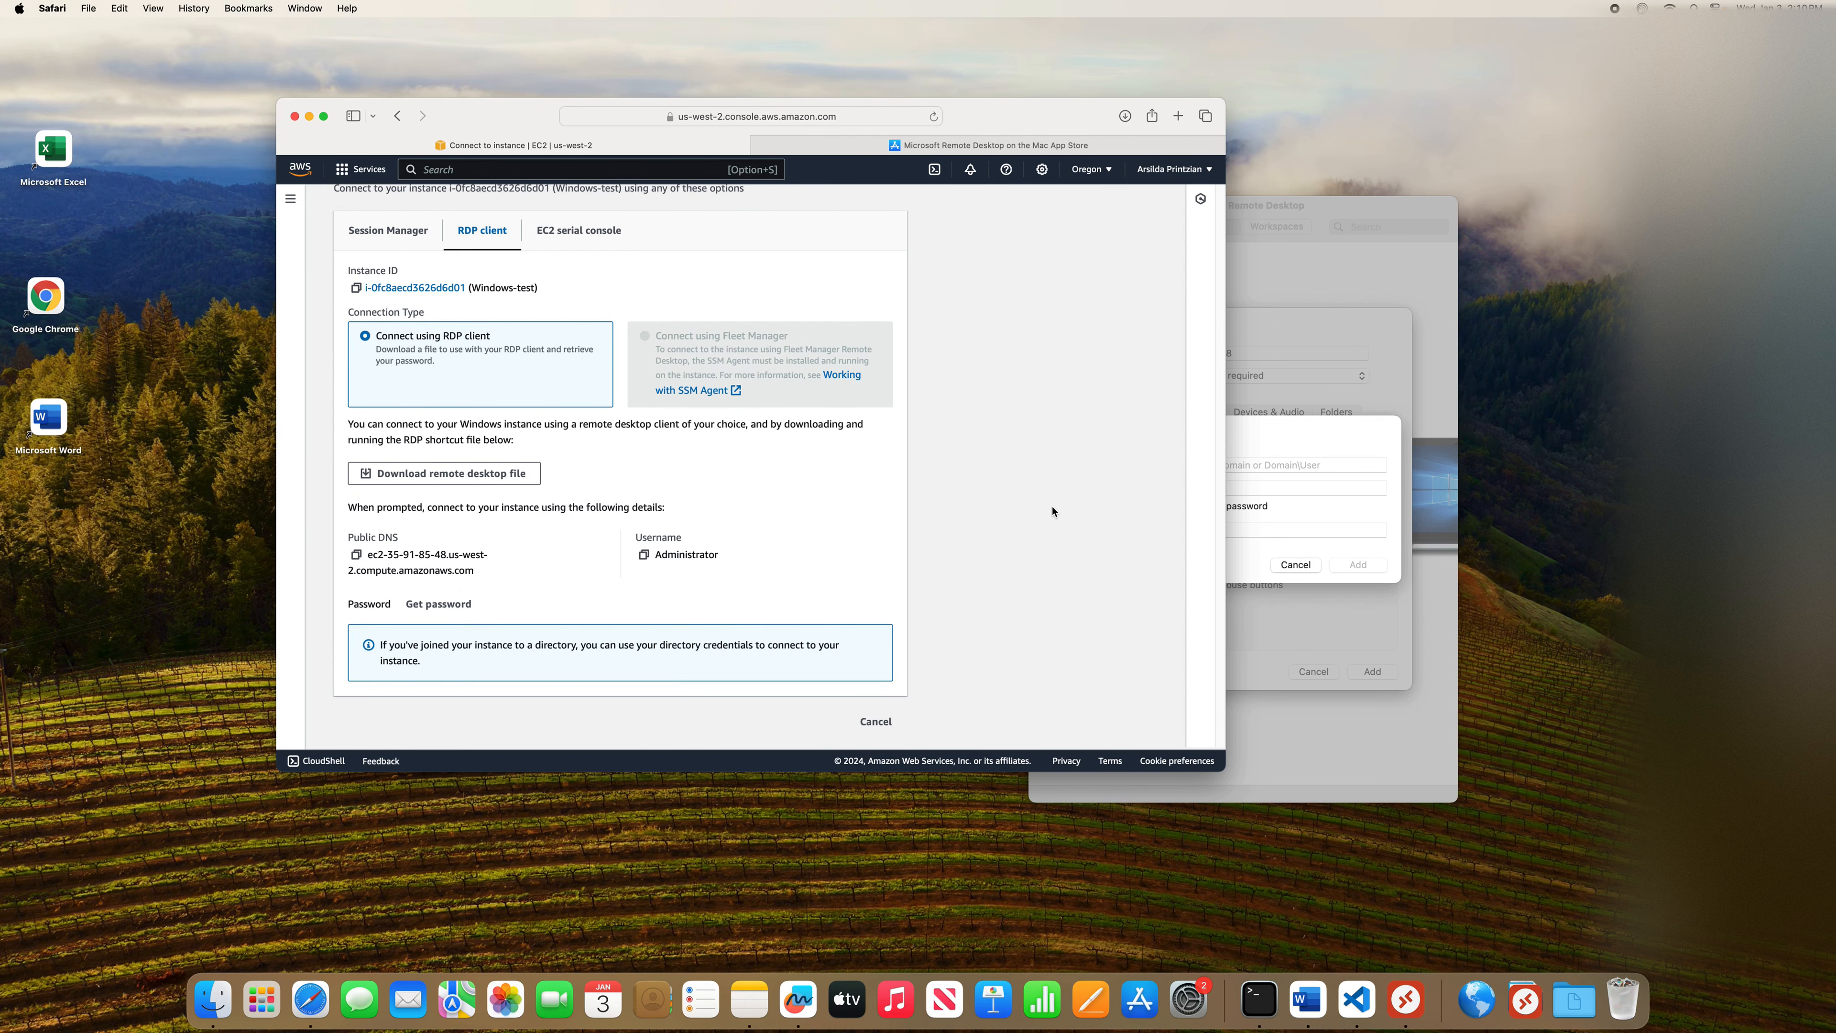
Copy the username Administrator from the connection details into the new Remote Desktop user account
left_click(644, 556)
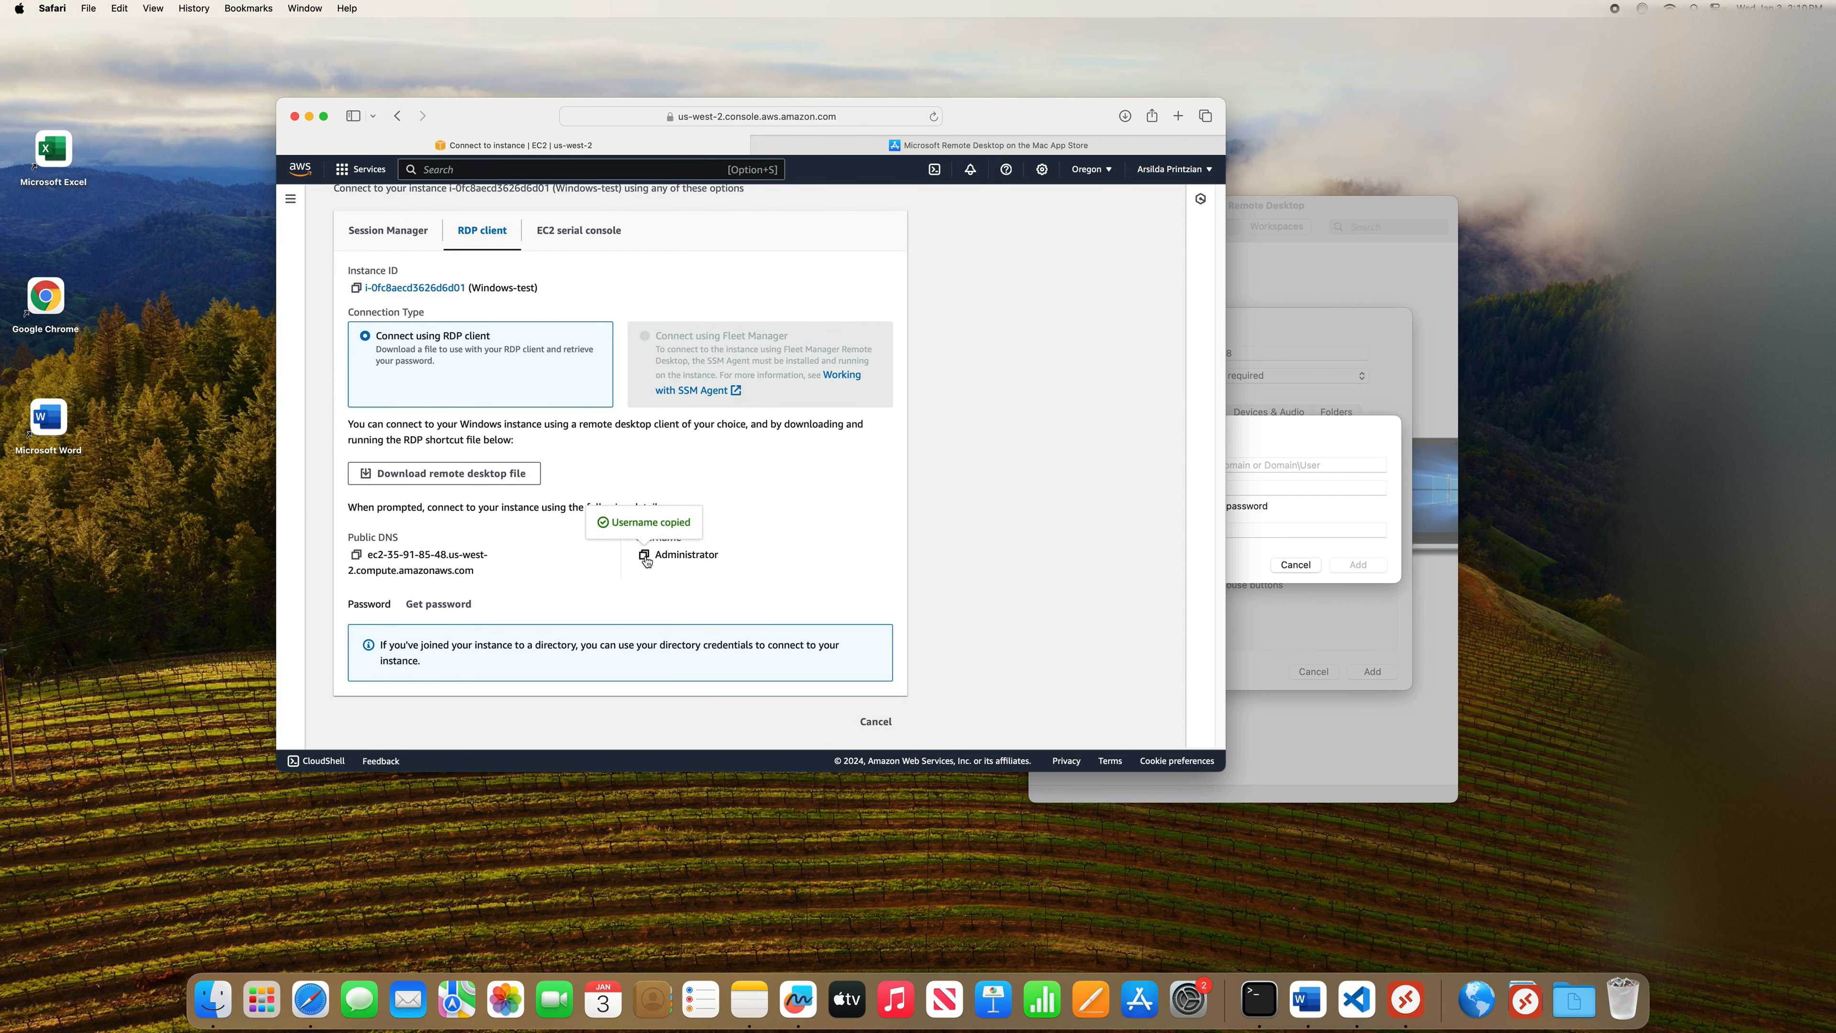
left_click(1282, 449)
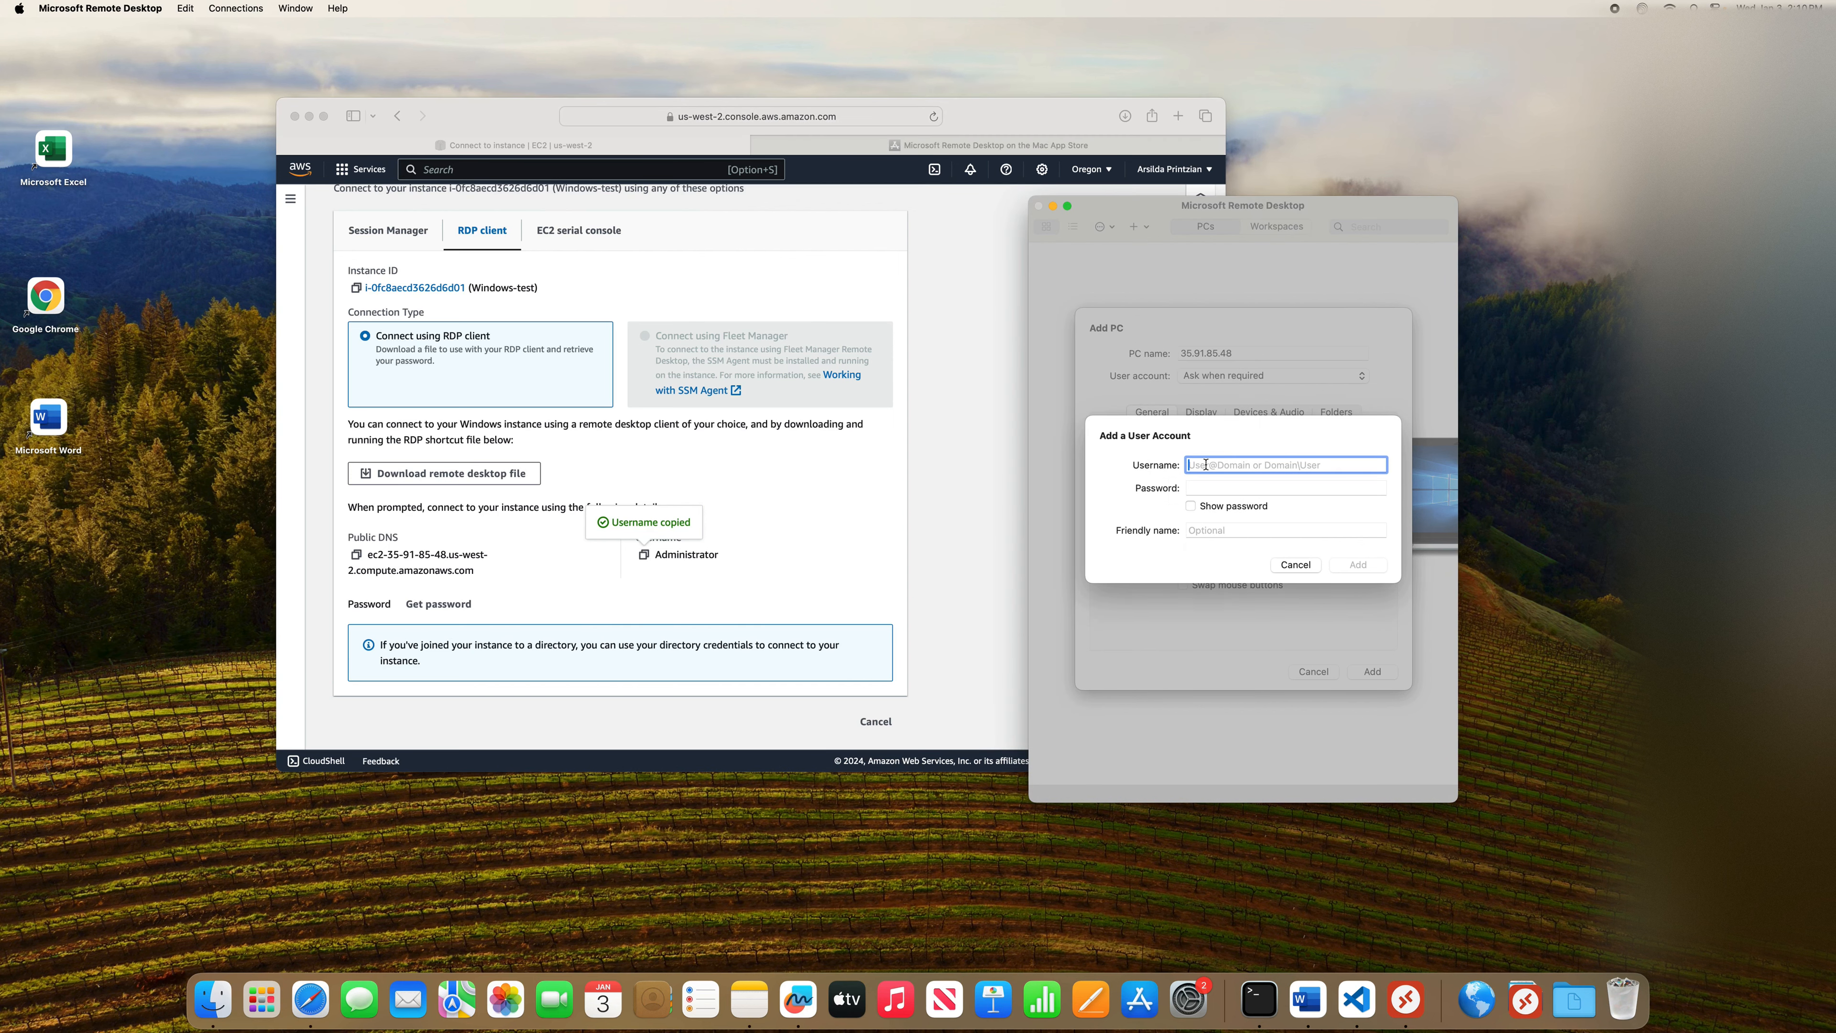
right_click(1204, 466)
left_click(1220, 504)
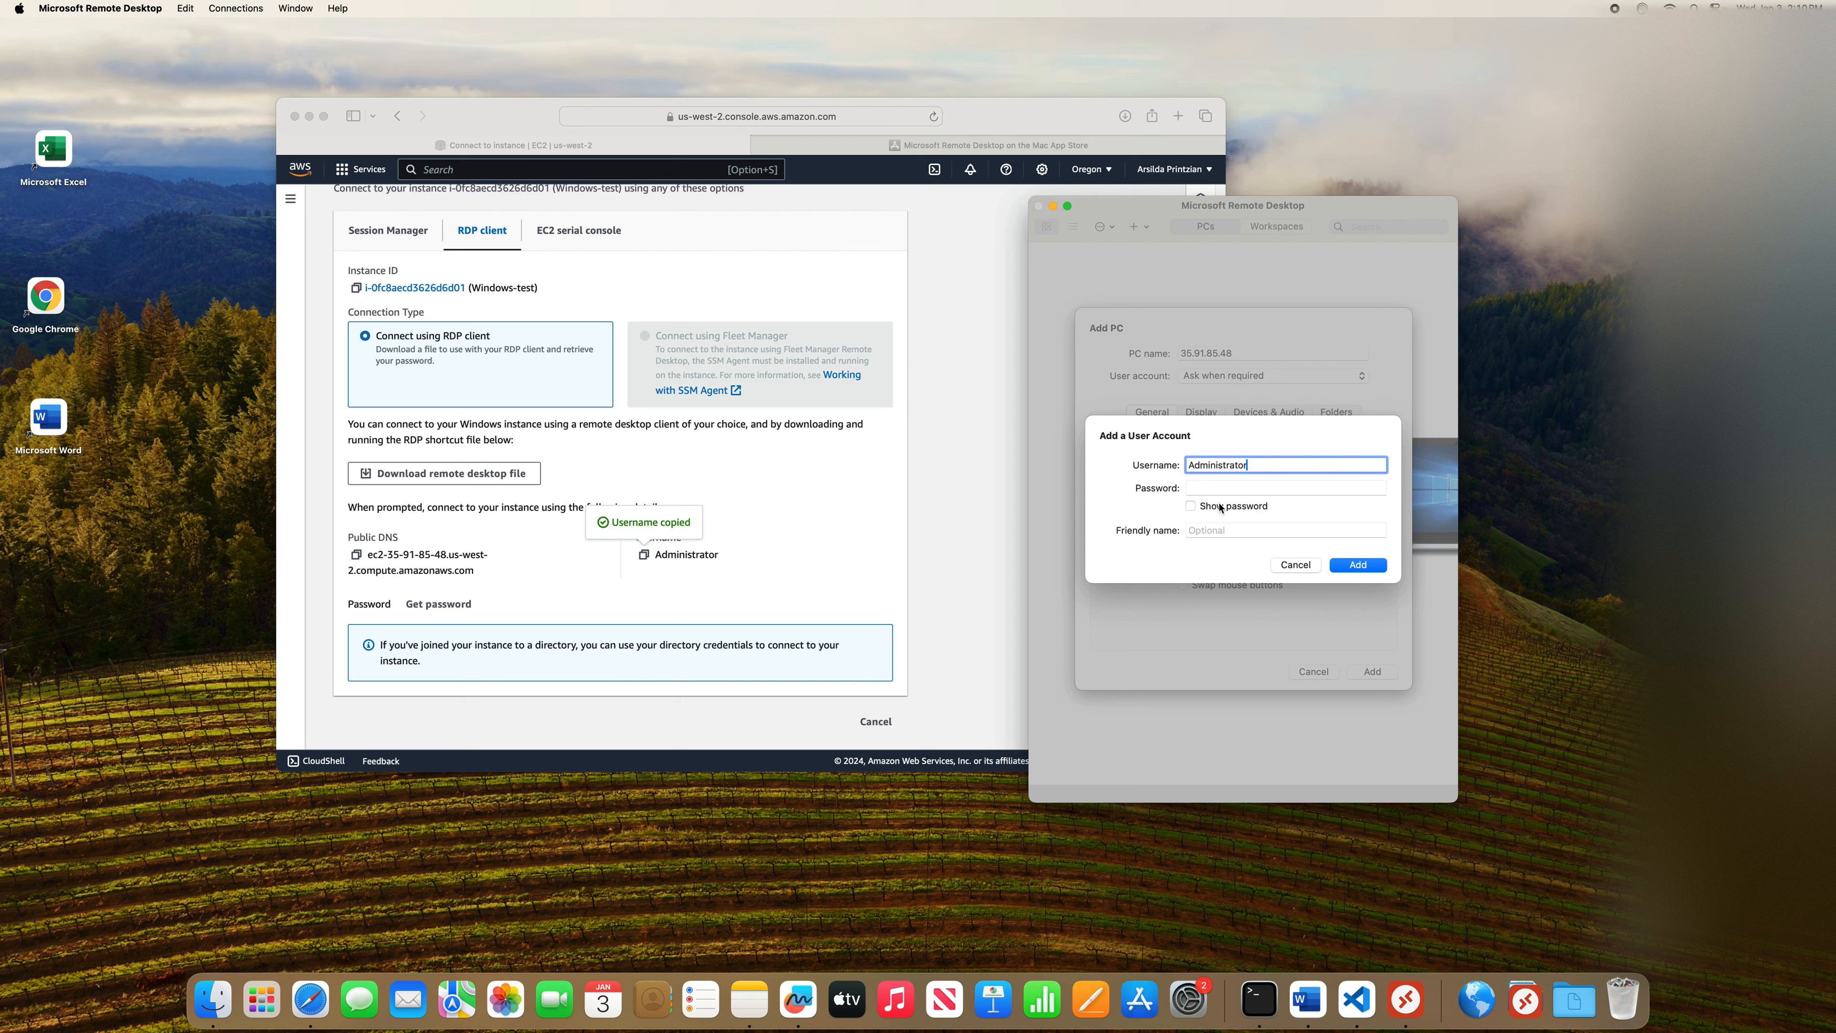
Request the instance's Windows password in the EC2 console and upload the private key file Windowstest.pem from Downloads
left_click(759, 520)
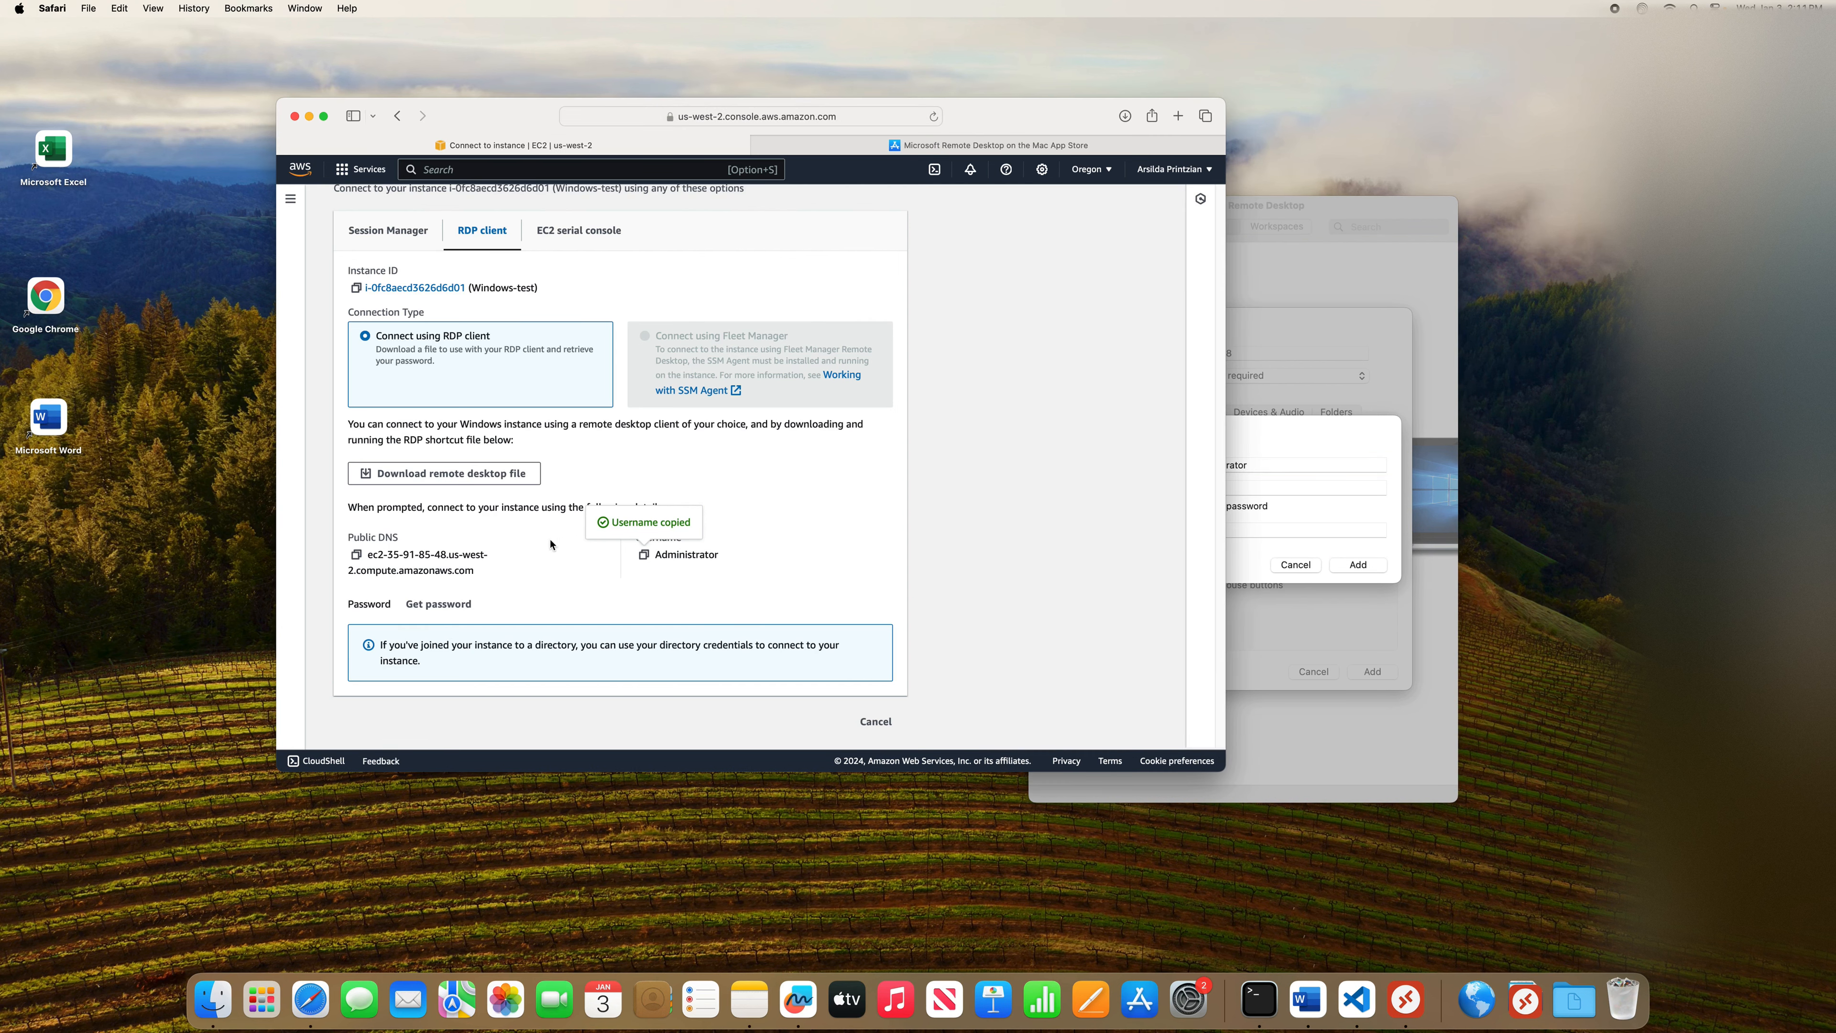
left_click(422, 605)
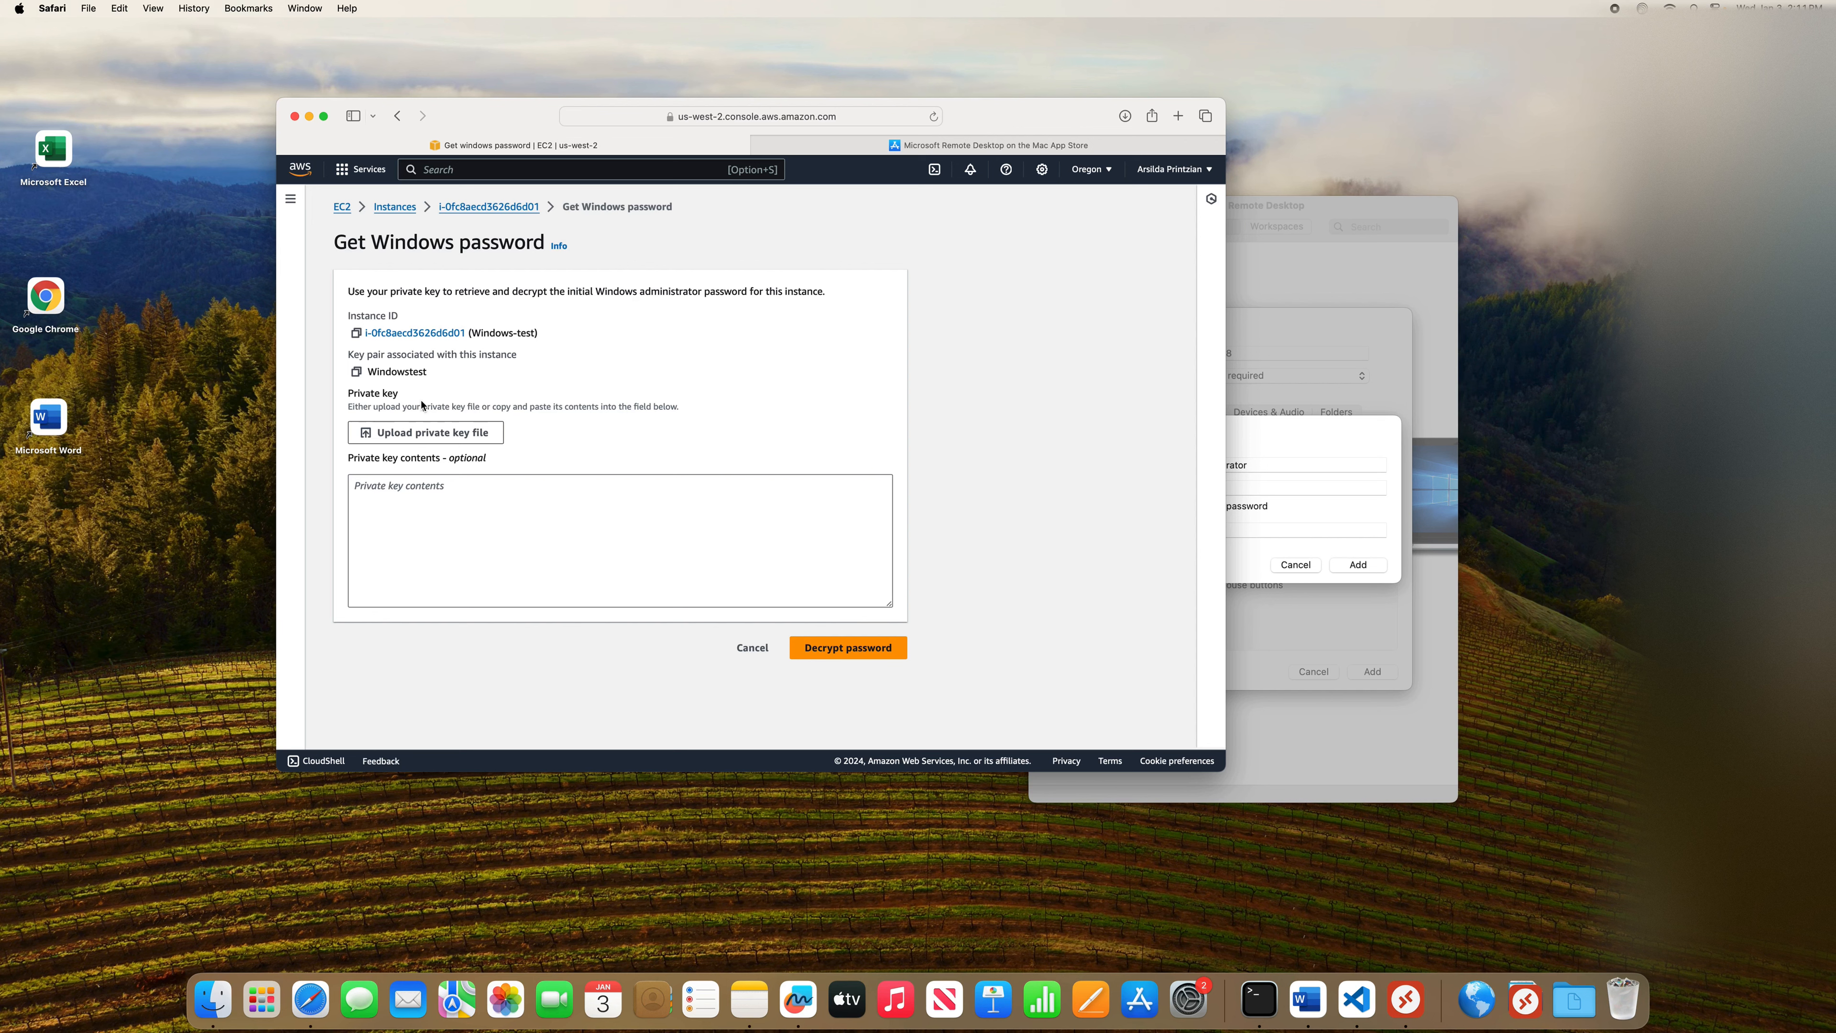
left_click(425, 433)
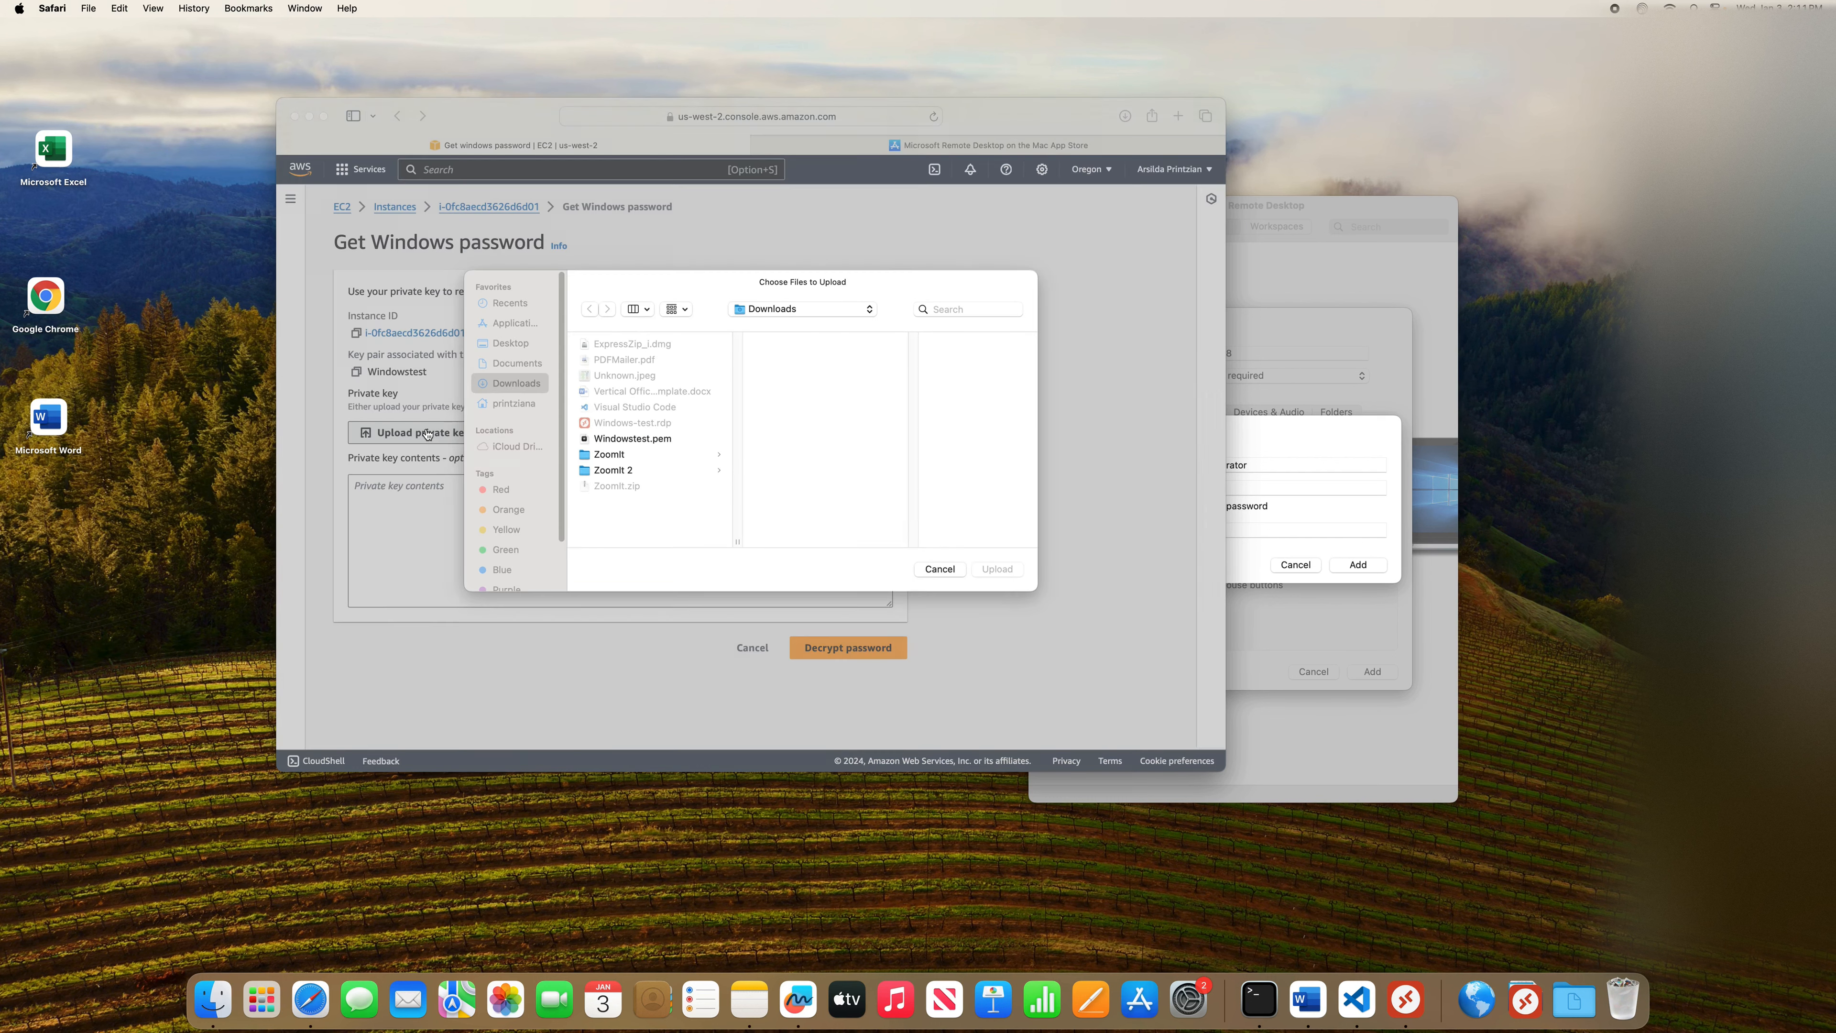
left_click(620, 443)
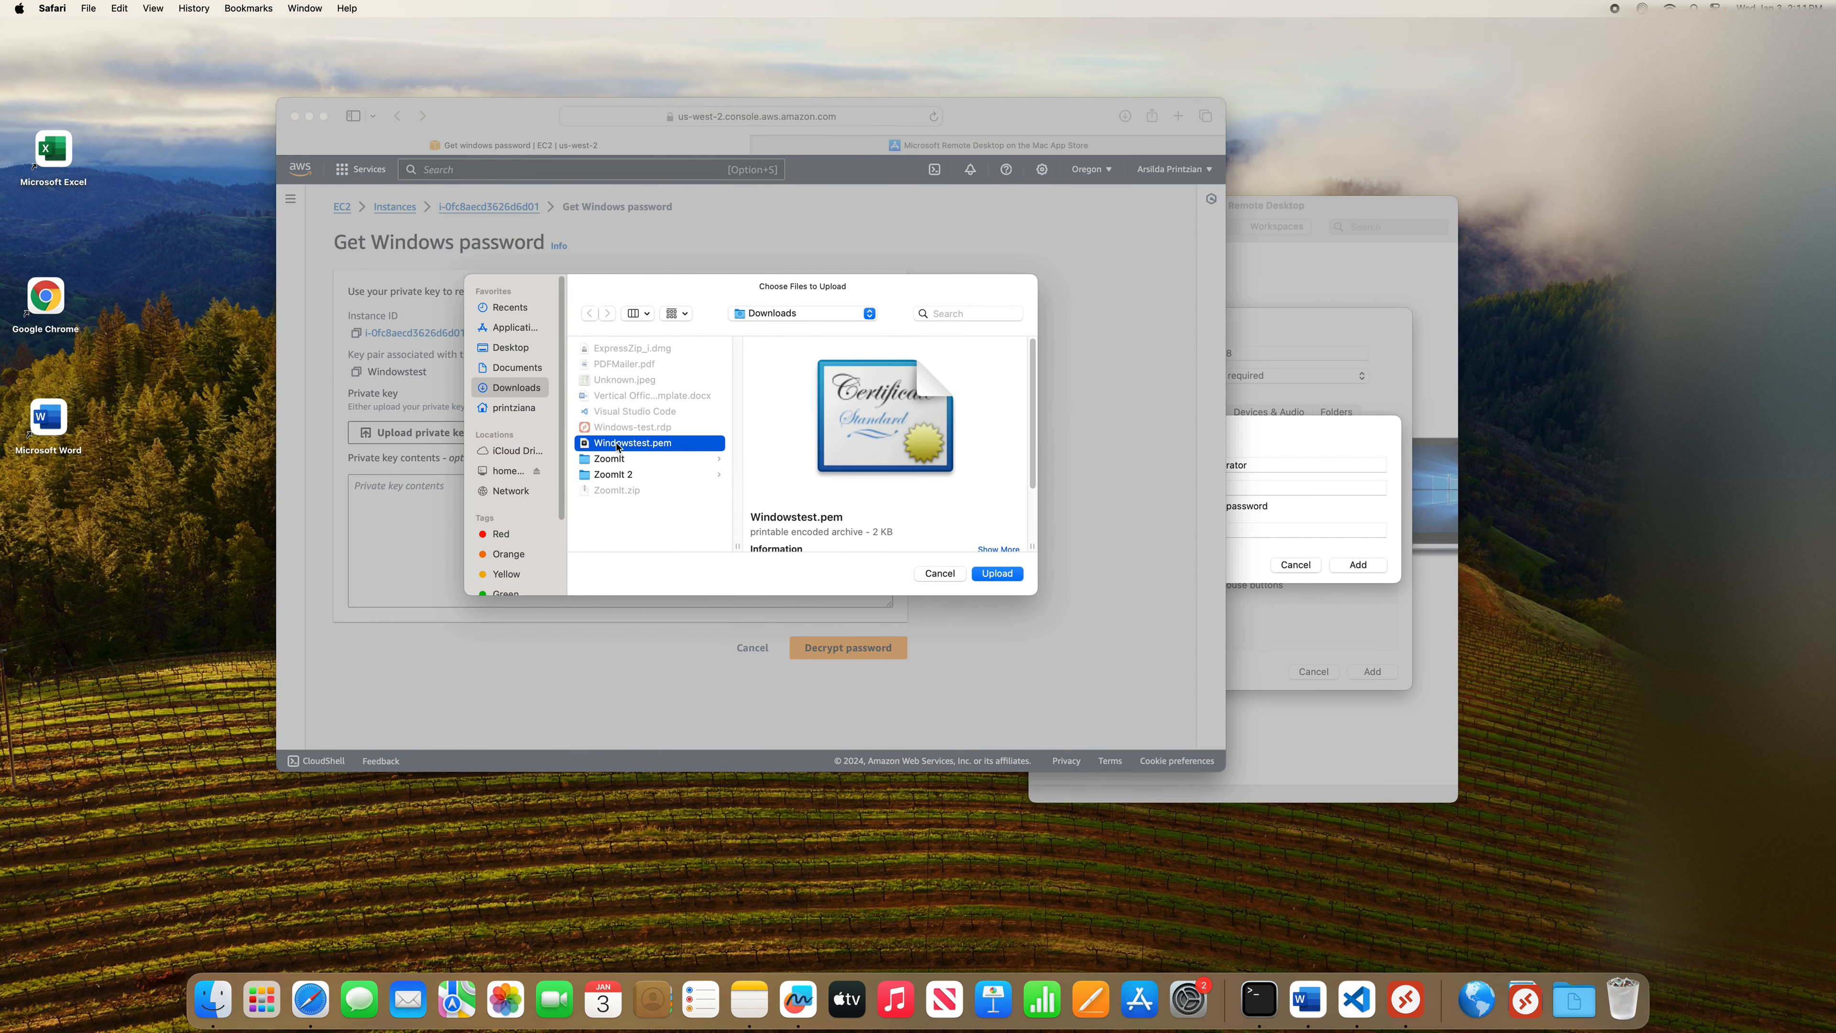
left_click(791, 322)
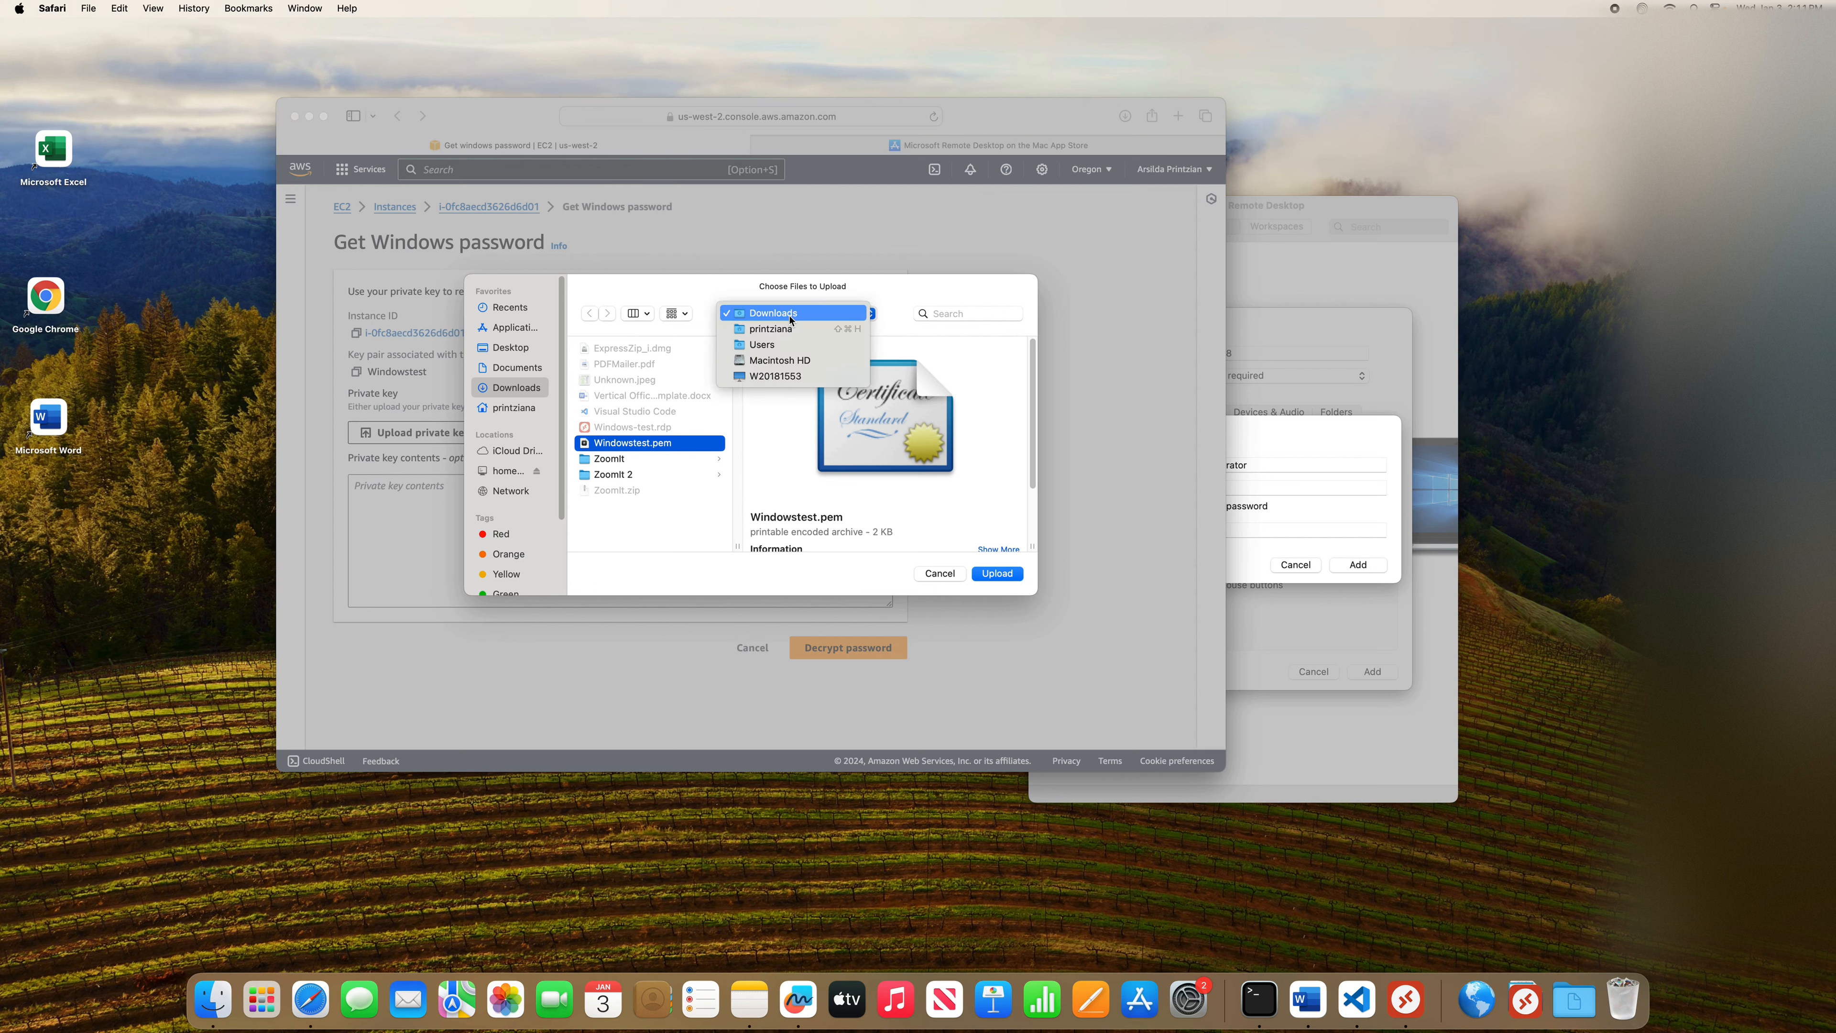
left_click(700, 295)
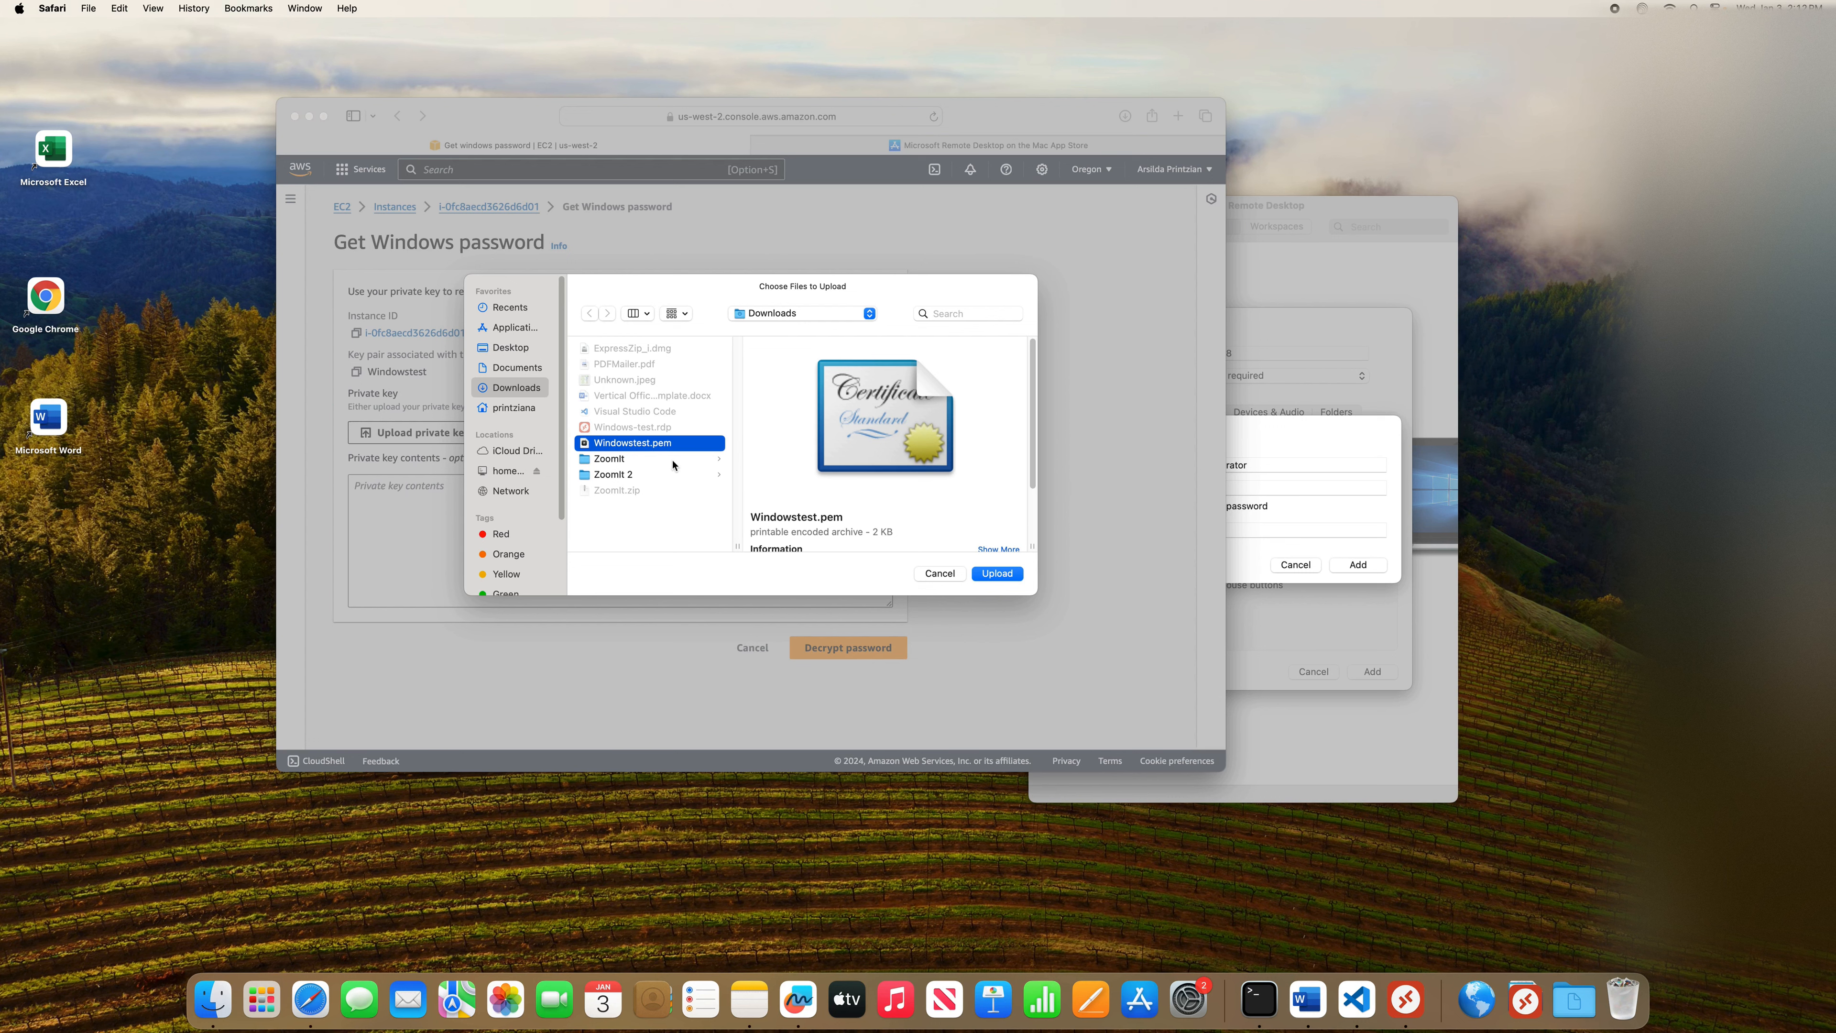
left_click(996, 573)
Decrypt the Windows administrator password with the uploaded private key
scroll(691, 534, "down", 10)
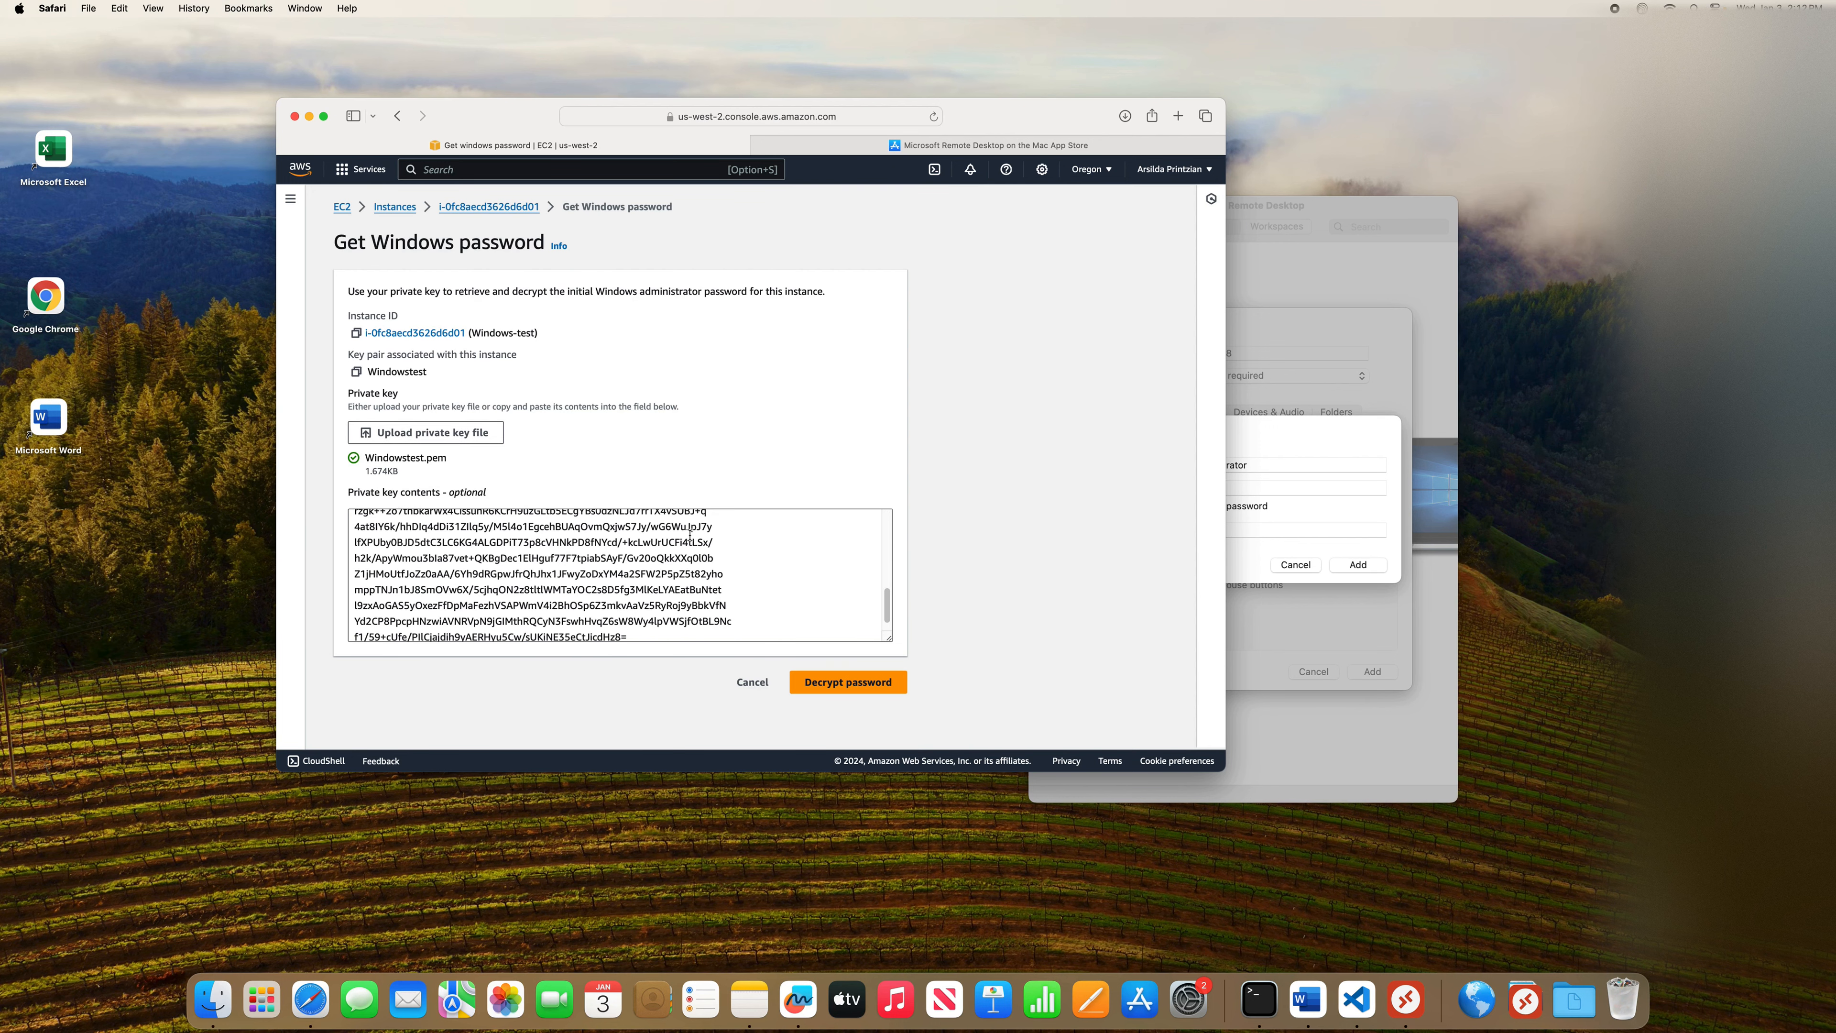
left_click(837, 684)
scroll(784, 605, "down", 2)
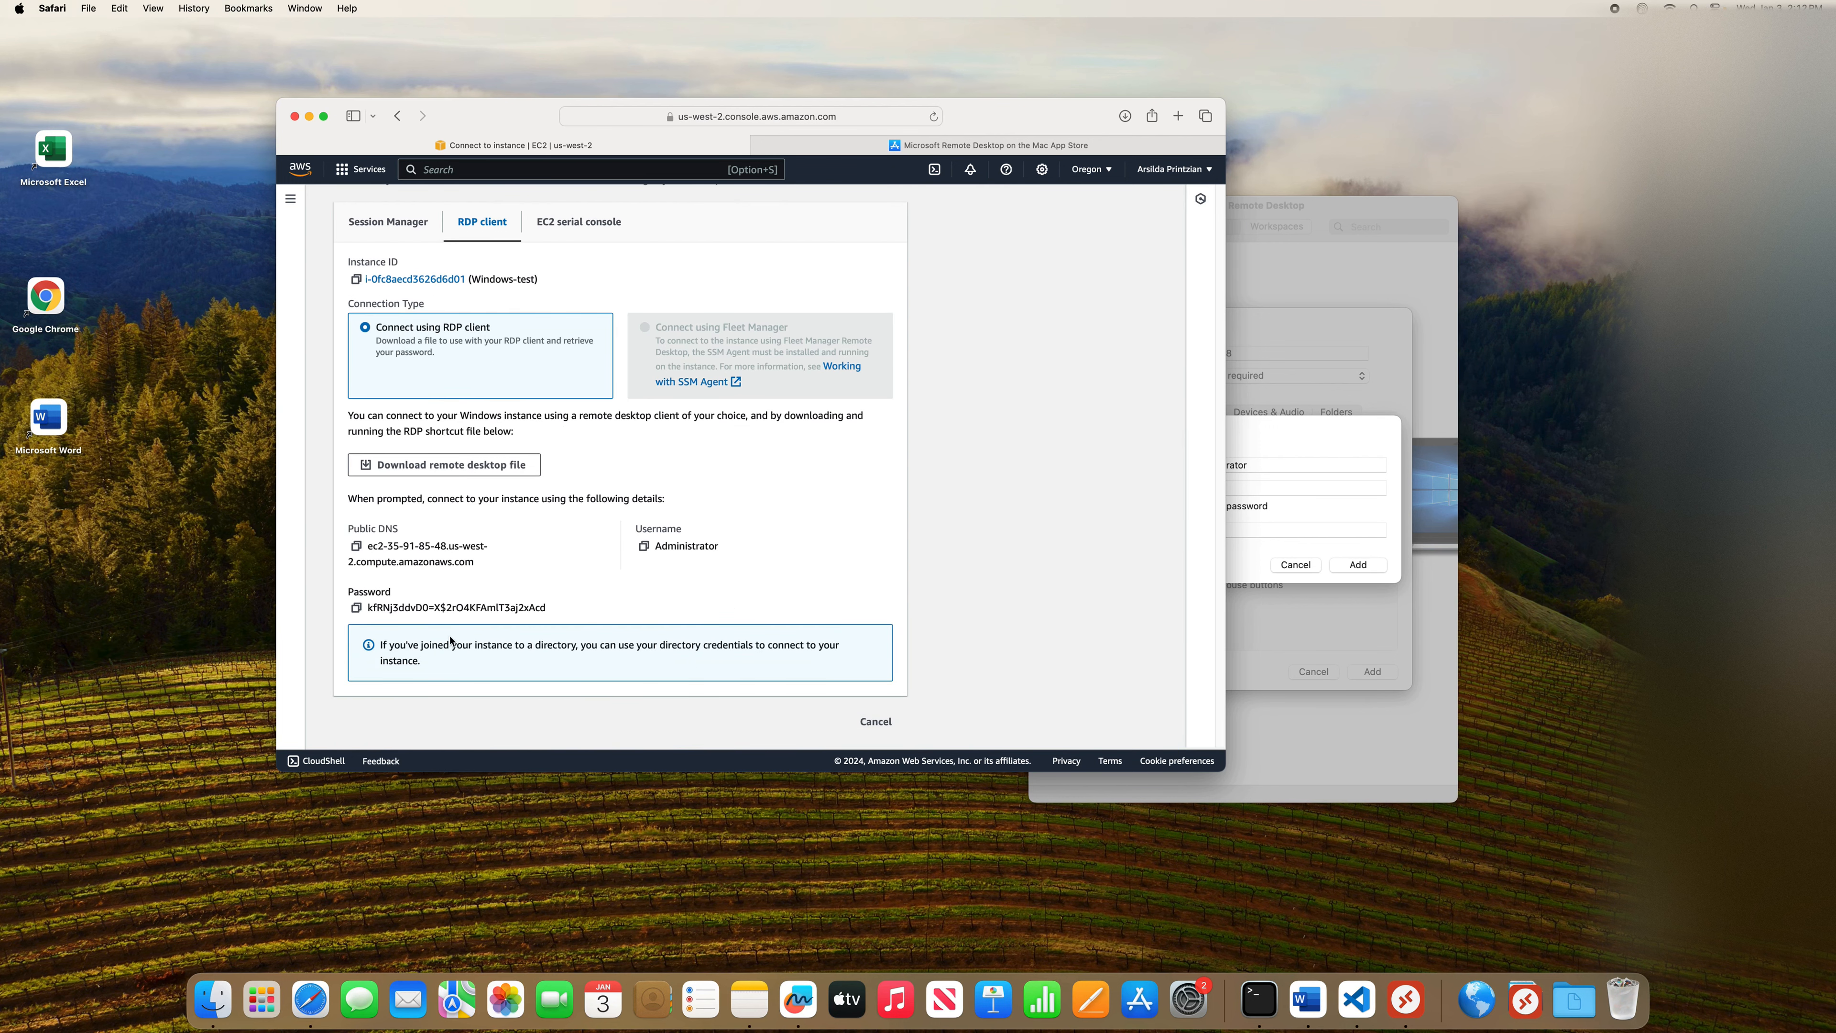
Copy the decrypted password into the Administrator user account's password field in Remote Desktop and add the account
left_click(358, 608)
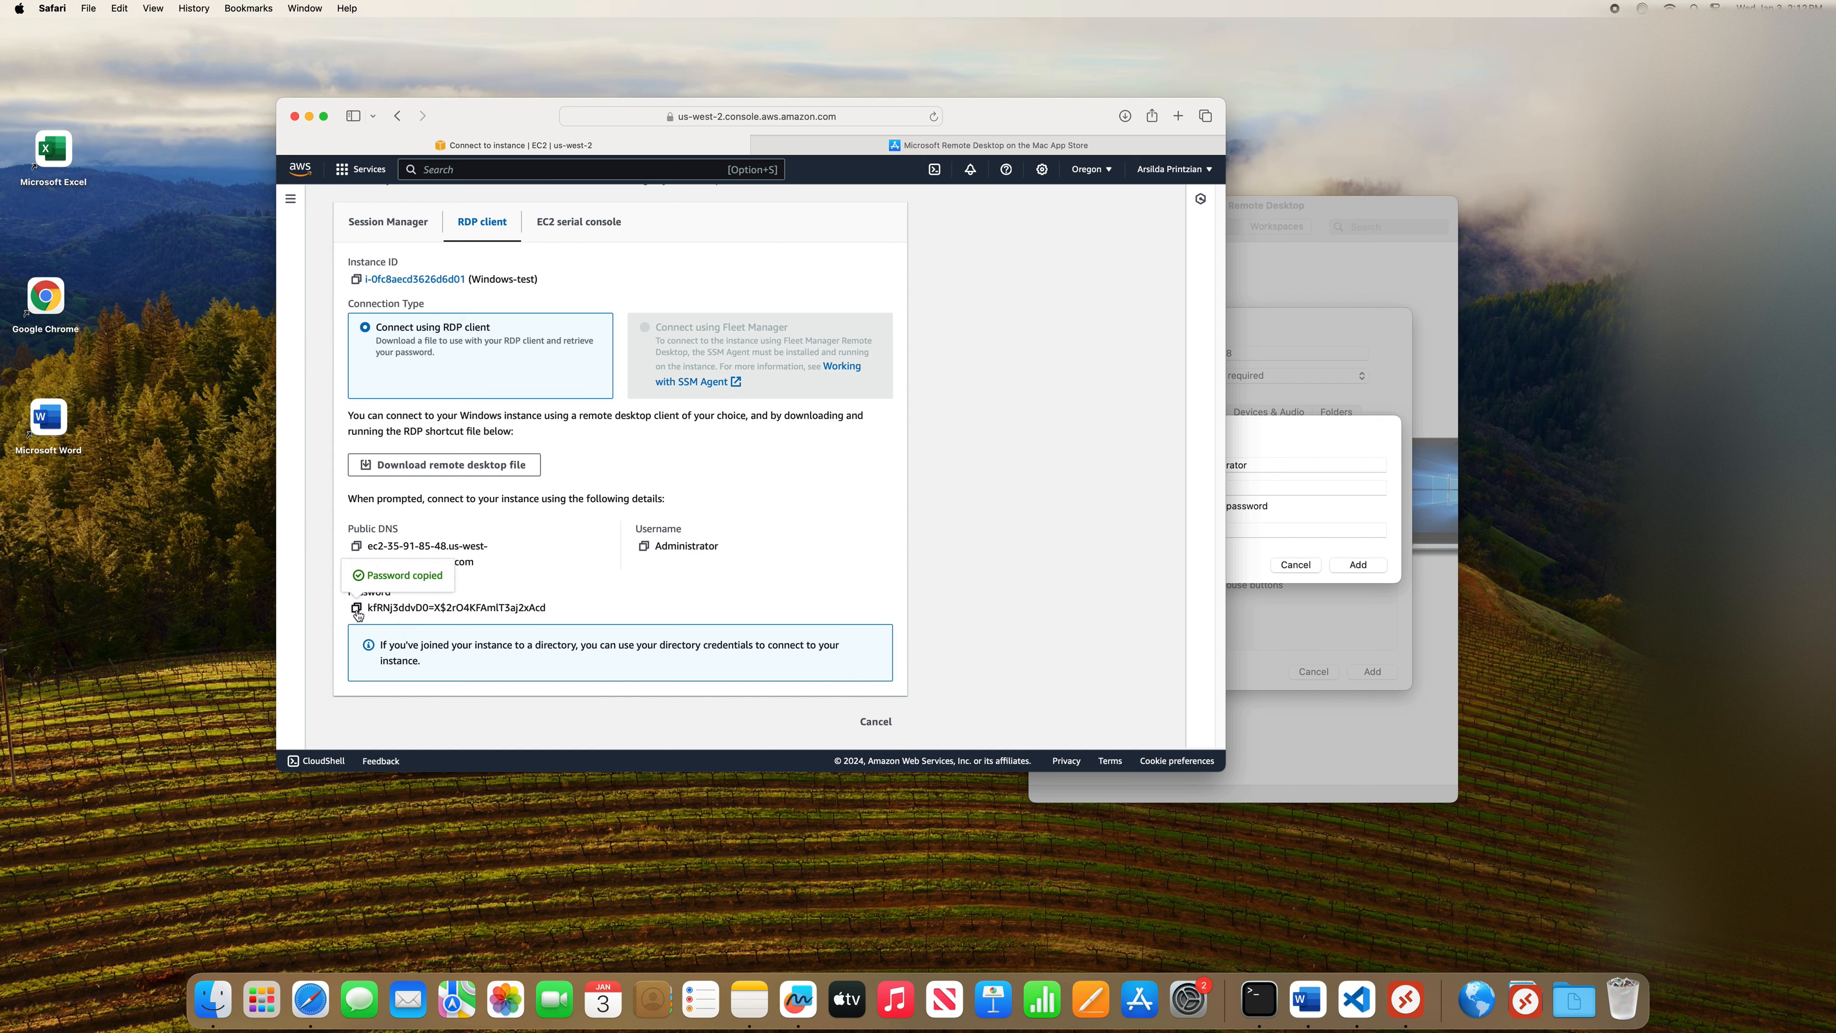
left_click(1277, 484)
left_click(1227, 487)
right_click(1228, 488)
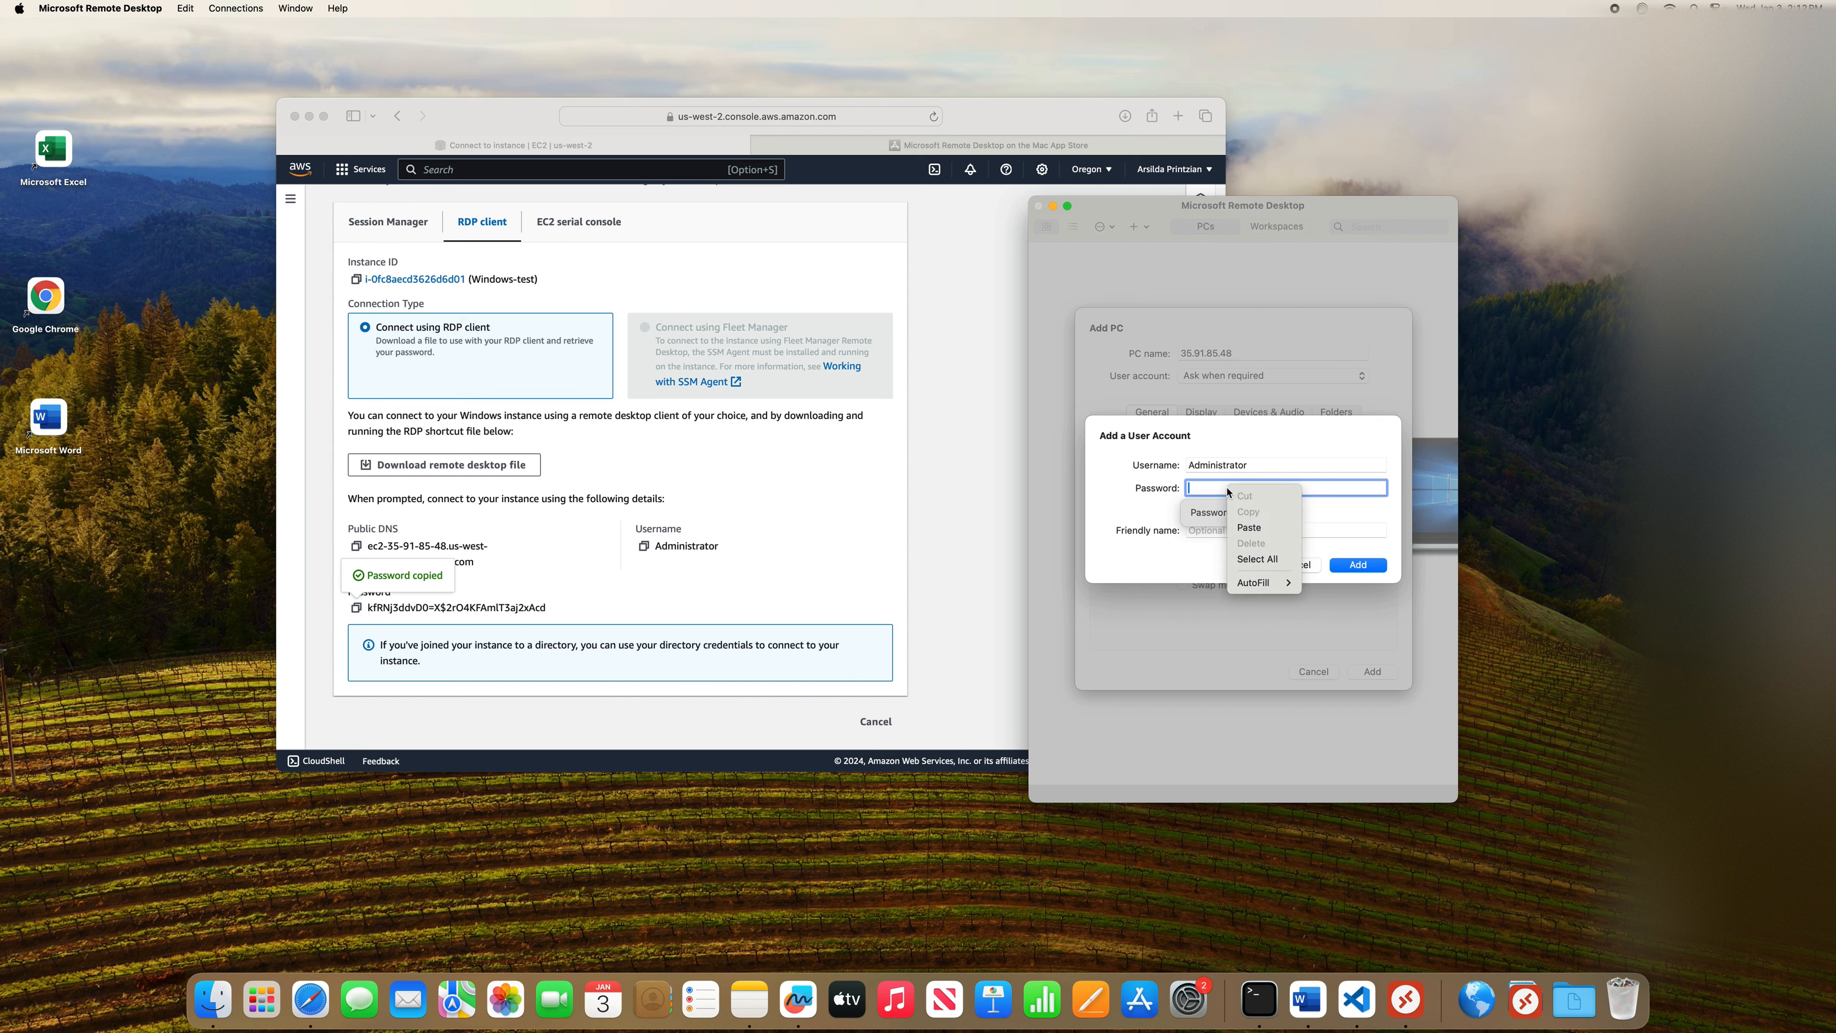
left_click(1256, 529)
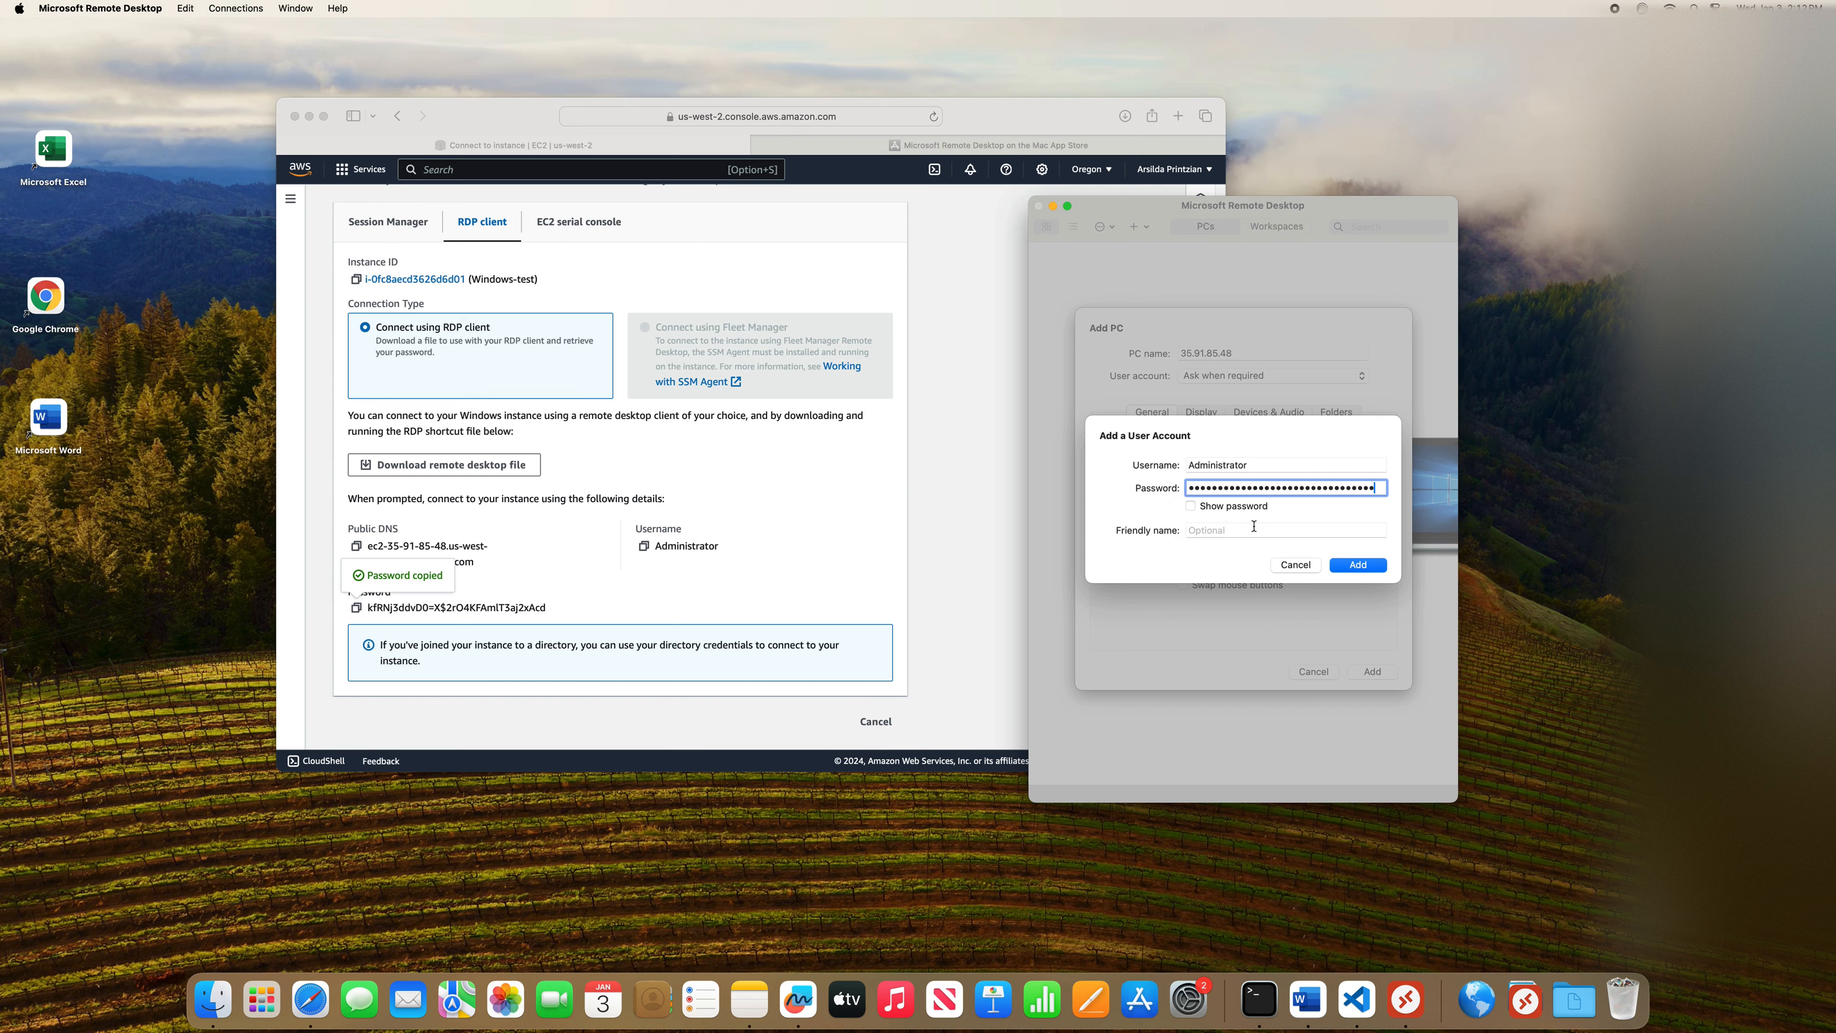
left_click(1346, 569)
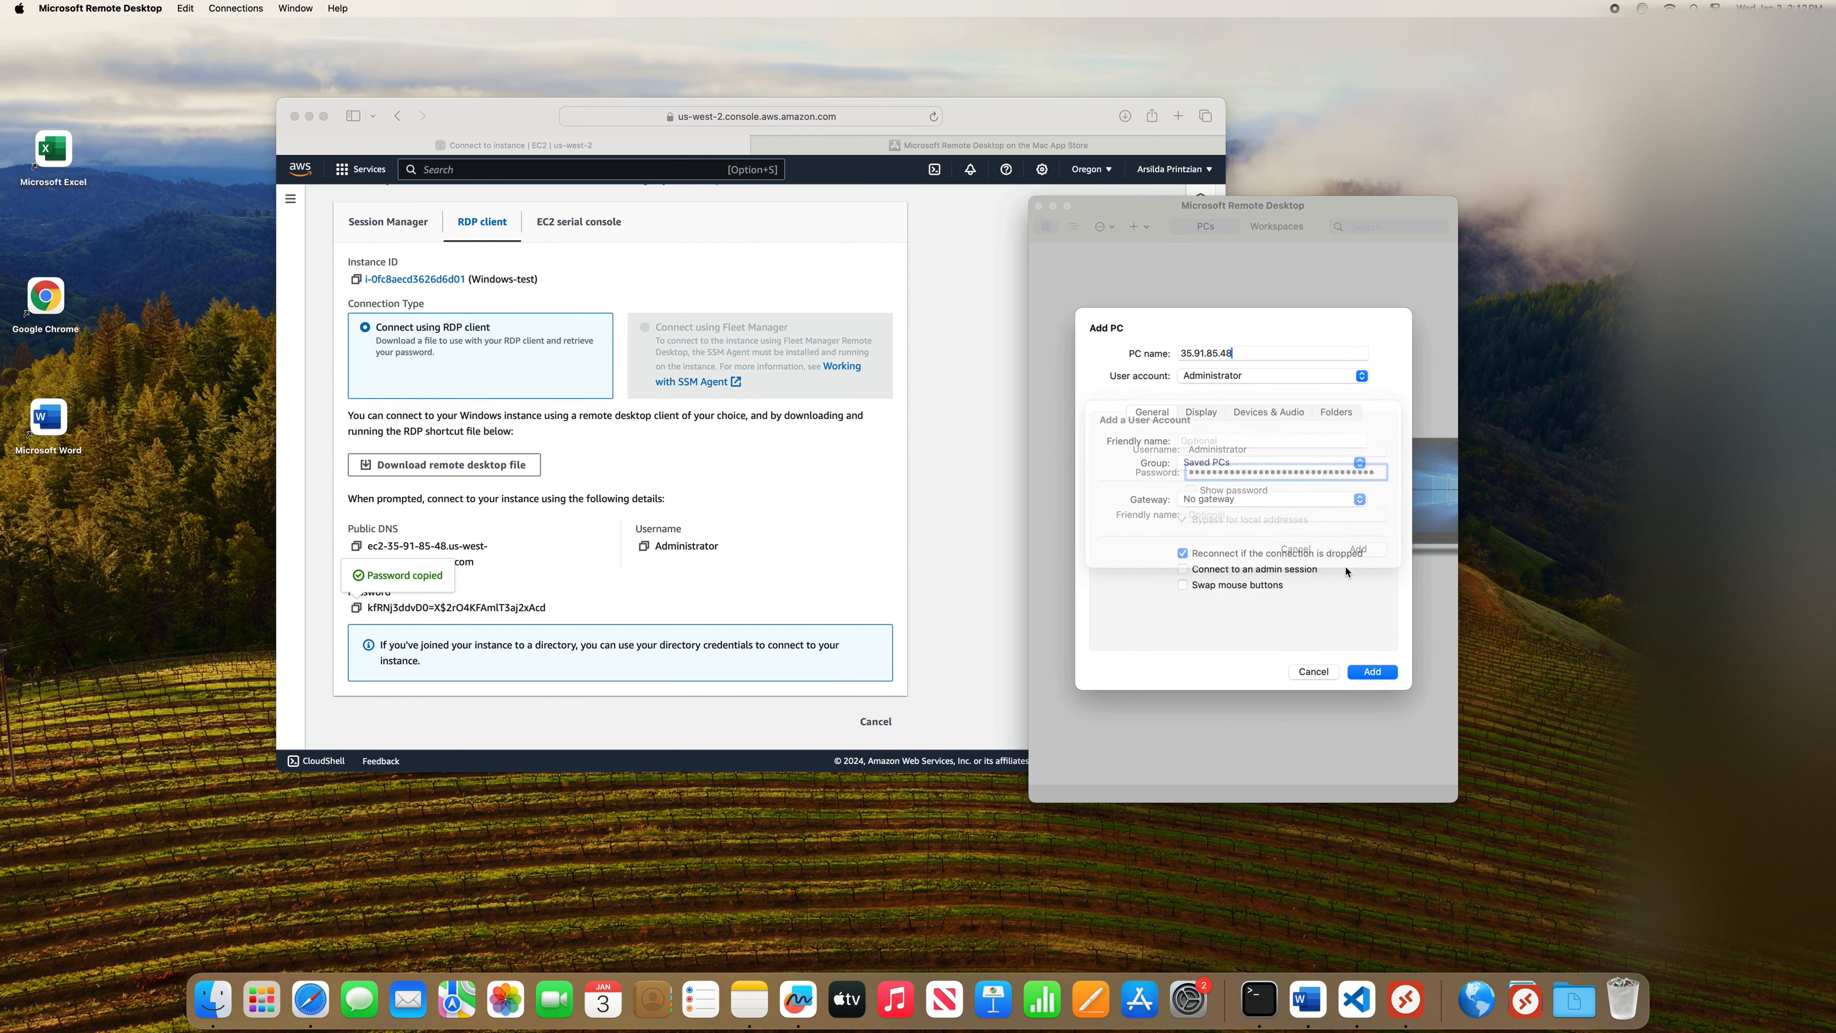
Add the configured PC and connect to it, accepting its unverified certificate
left_click(1370, 670)
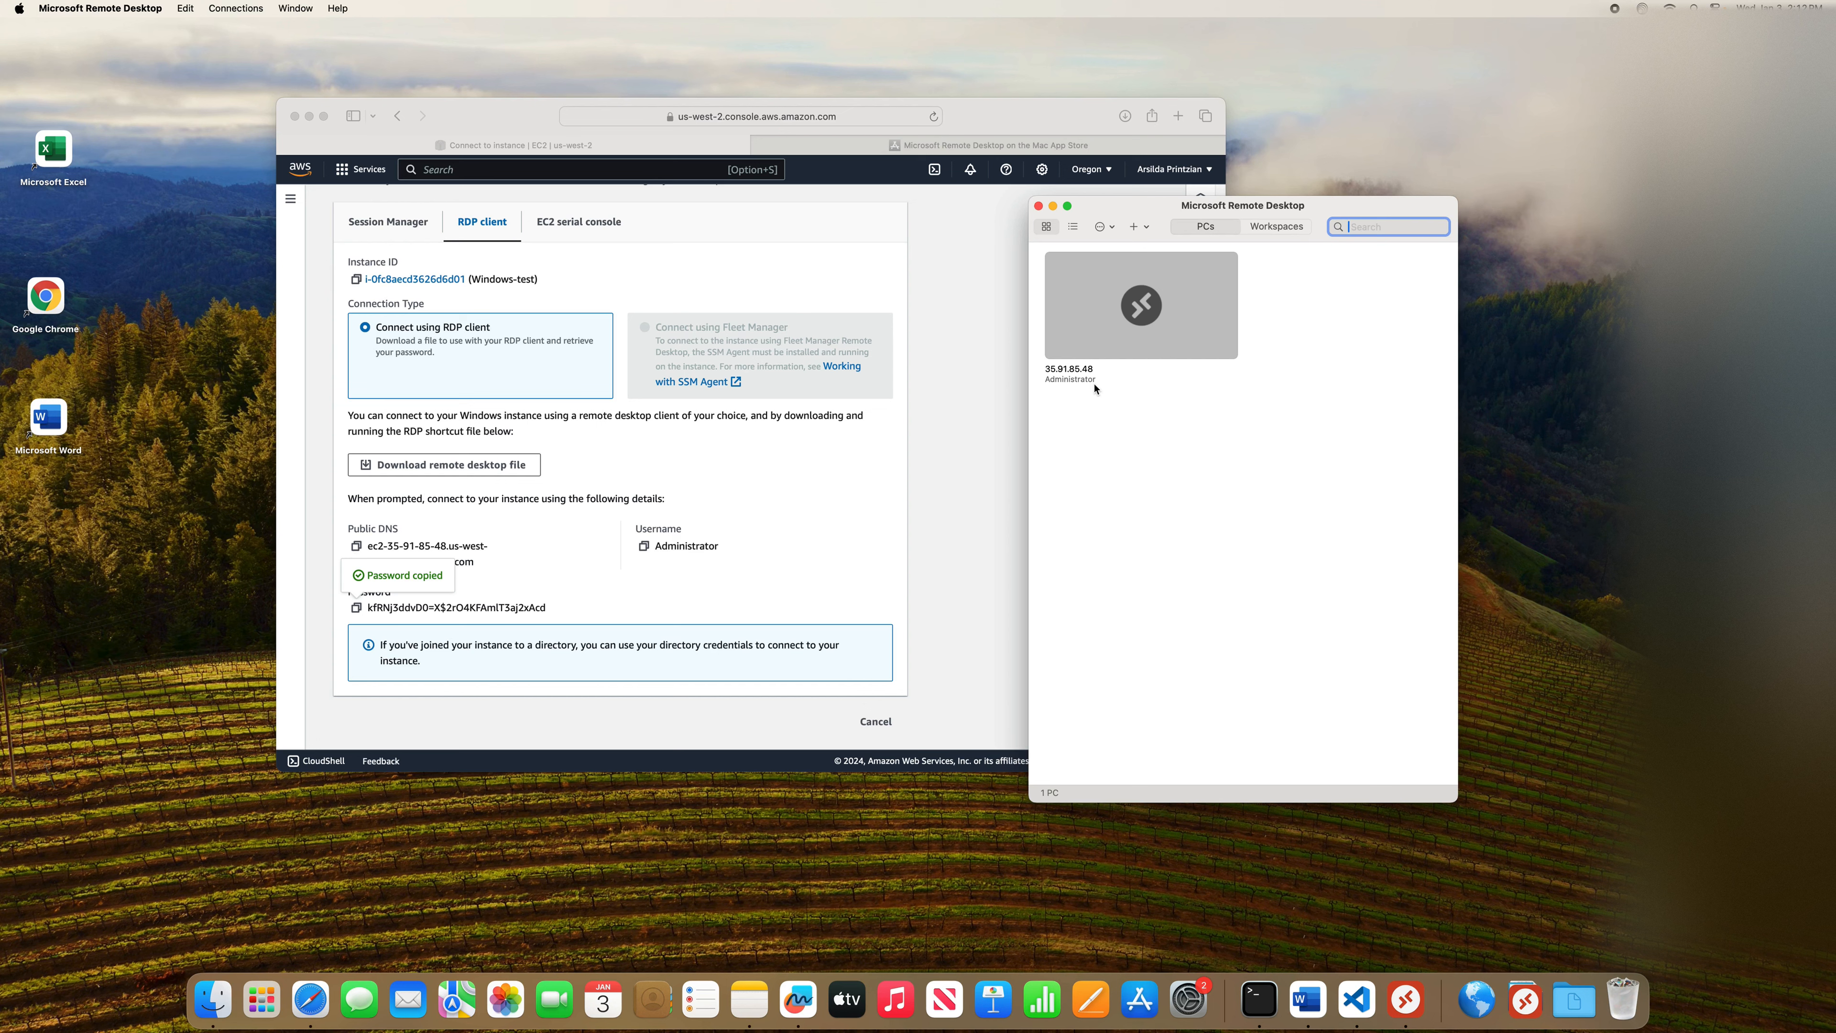
double_click(1078, 301)
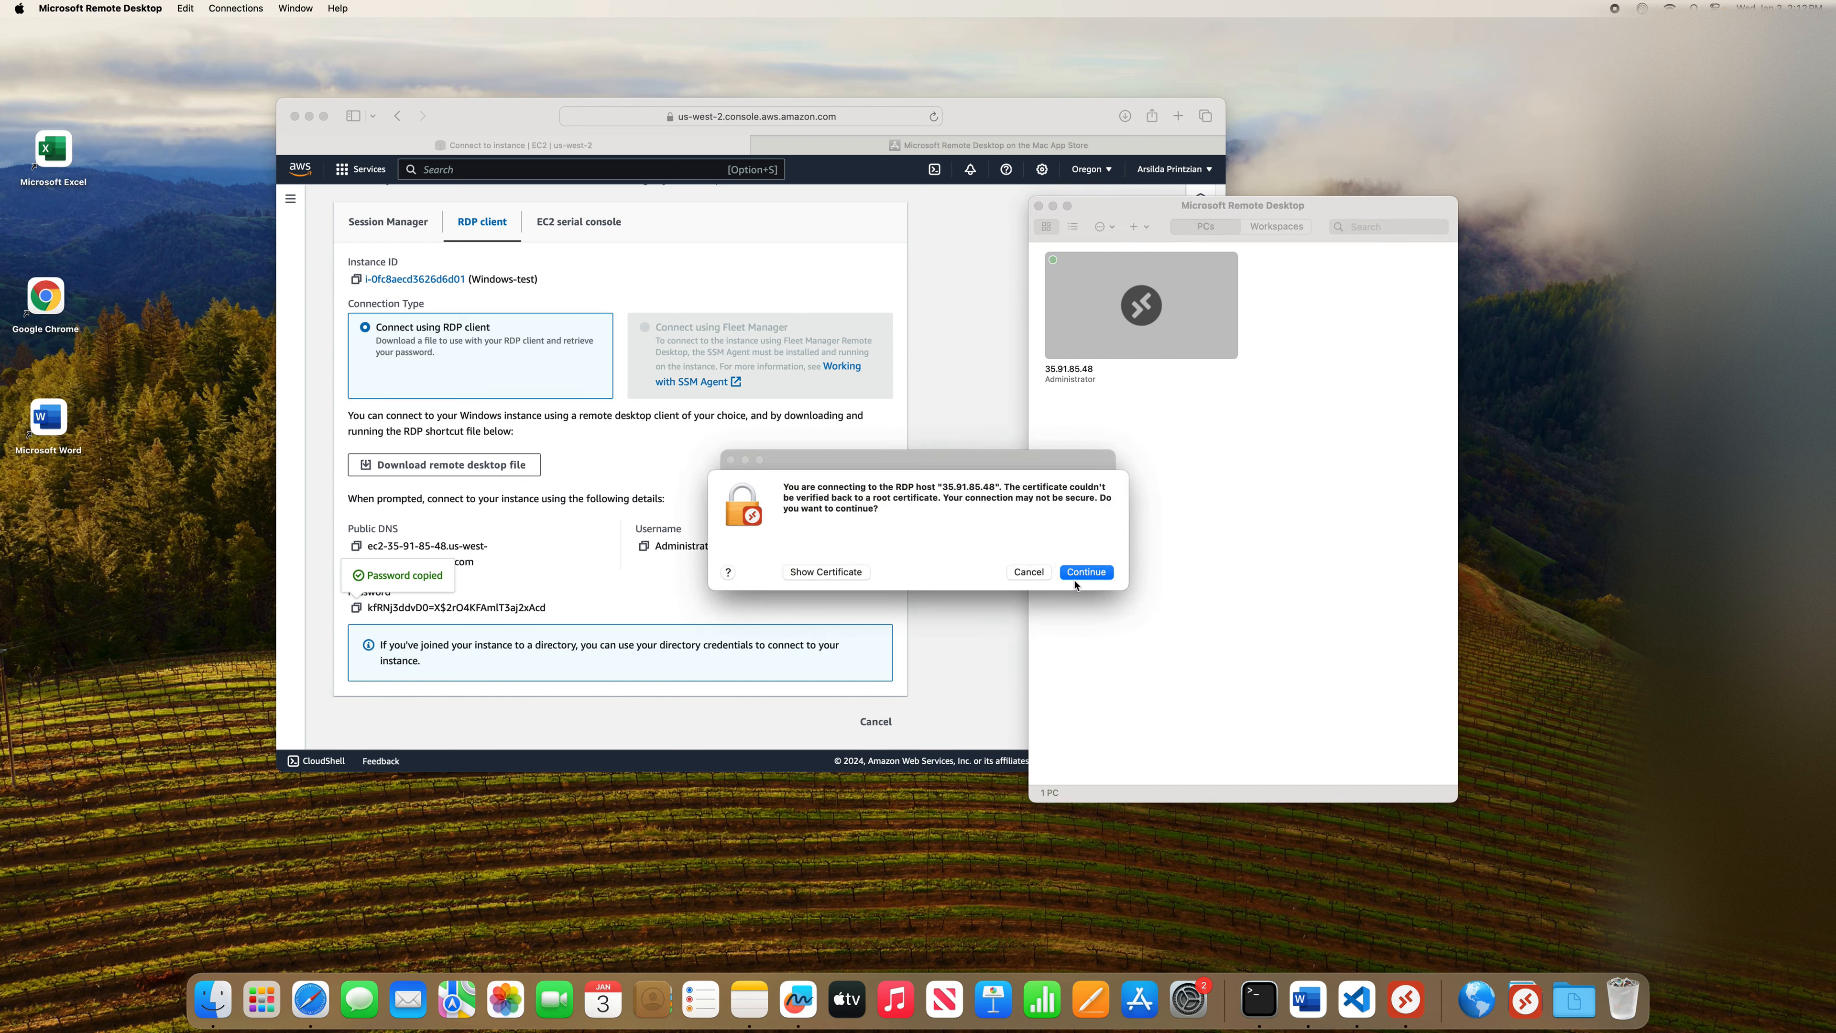
left_click(1082, 575)
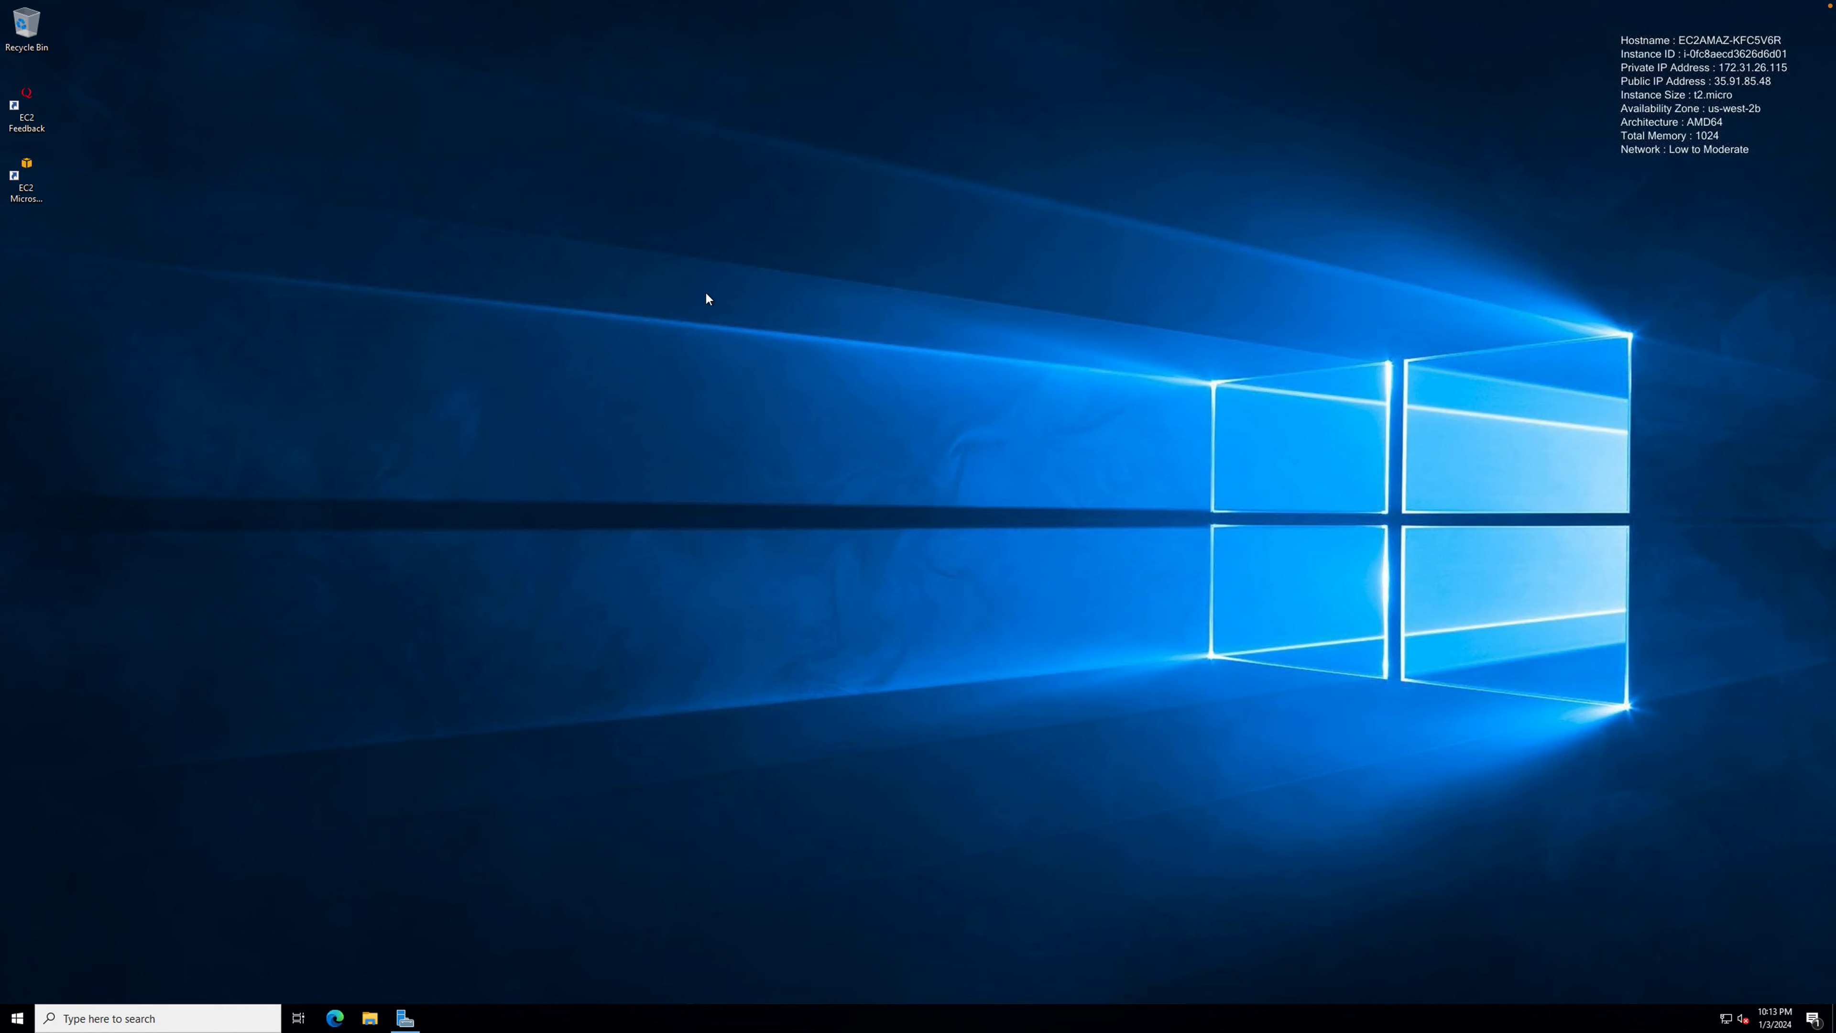
mouse_move(68, 4)
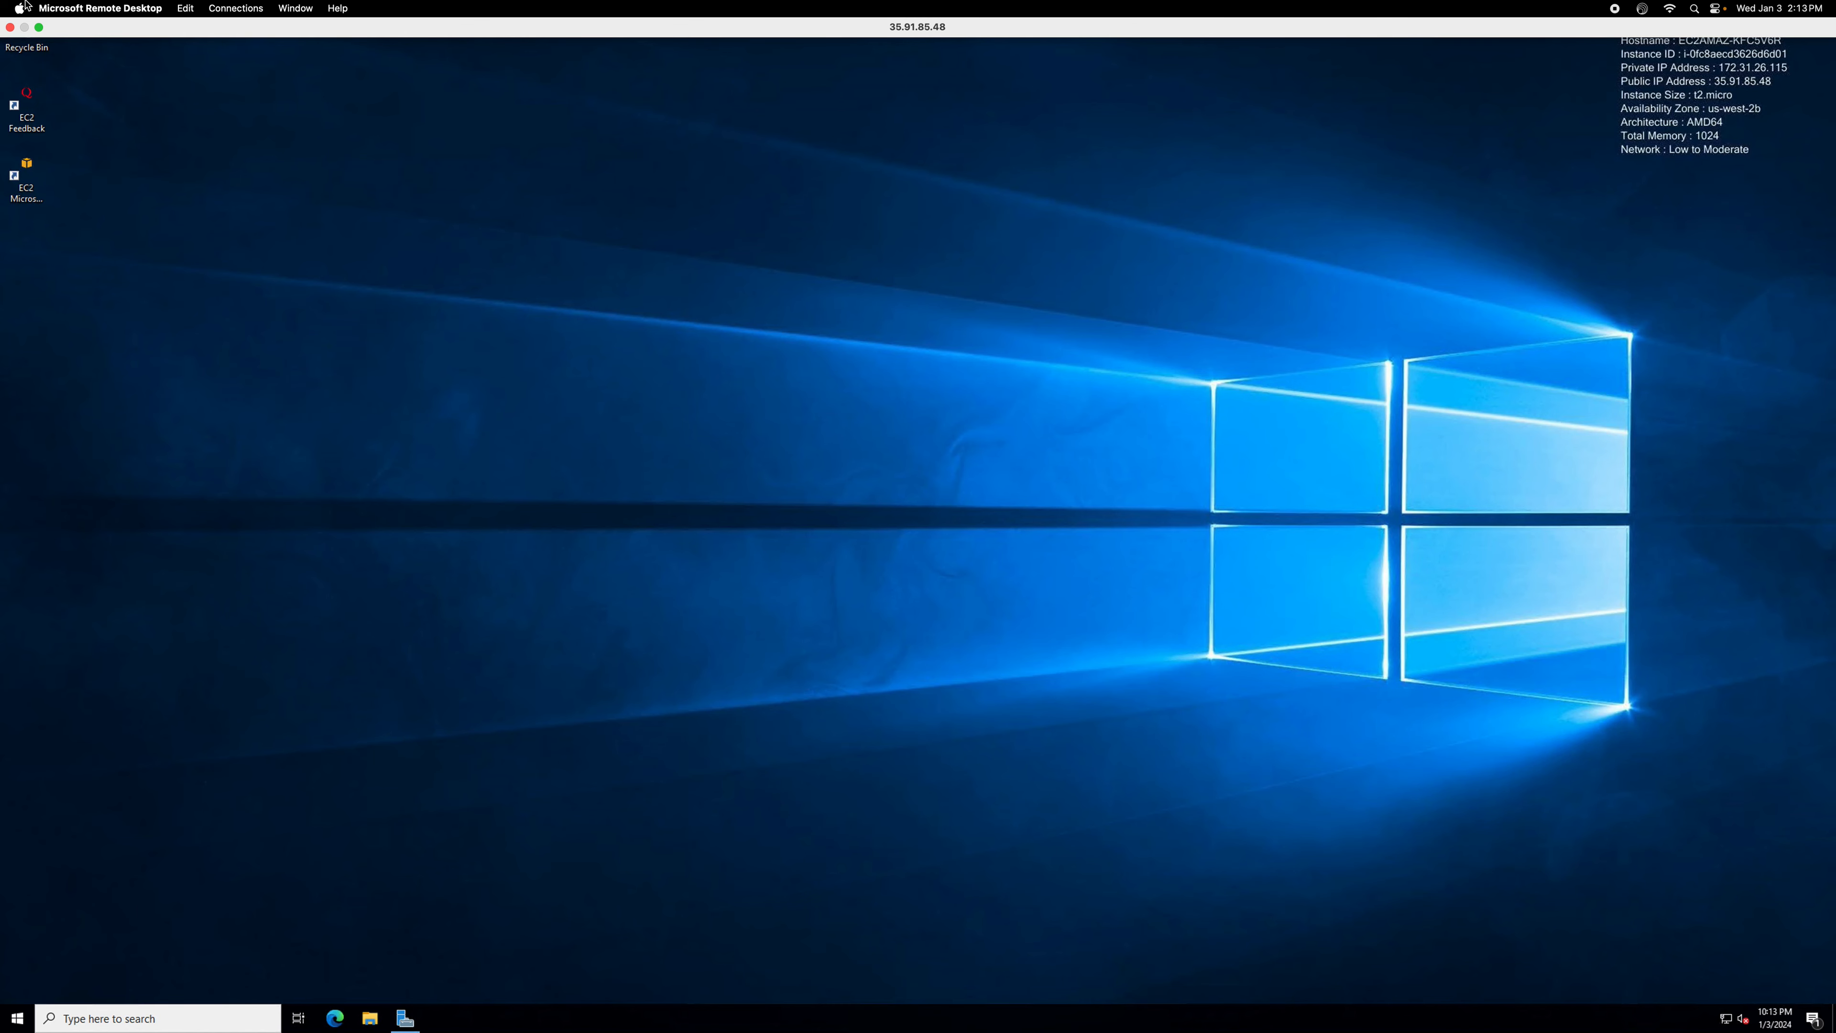
left_click(115, 10)
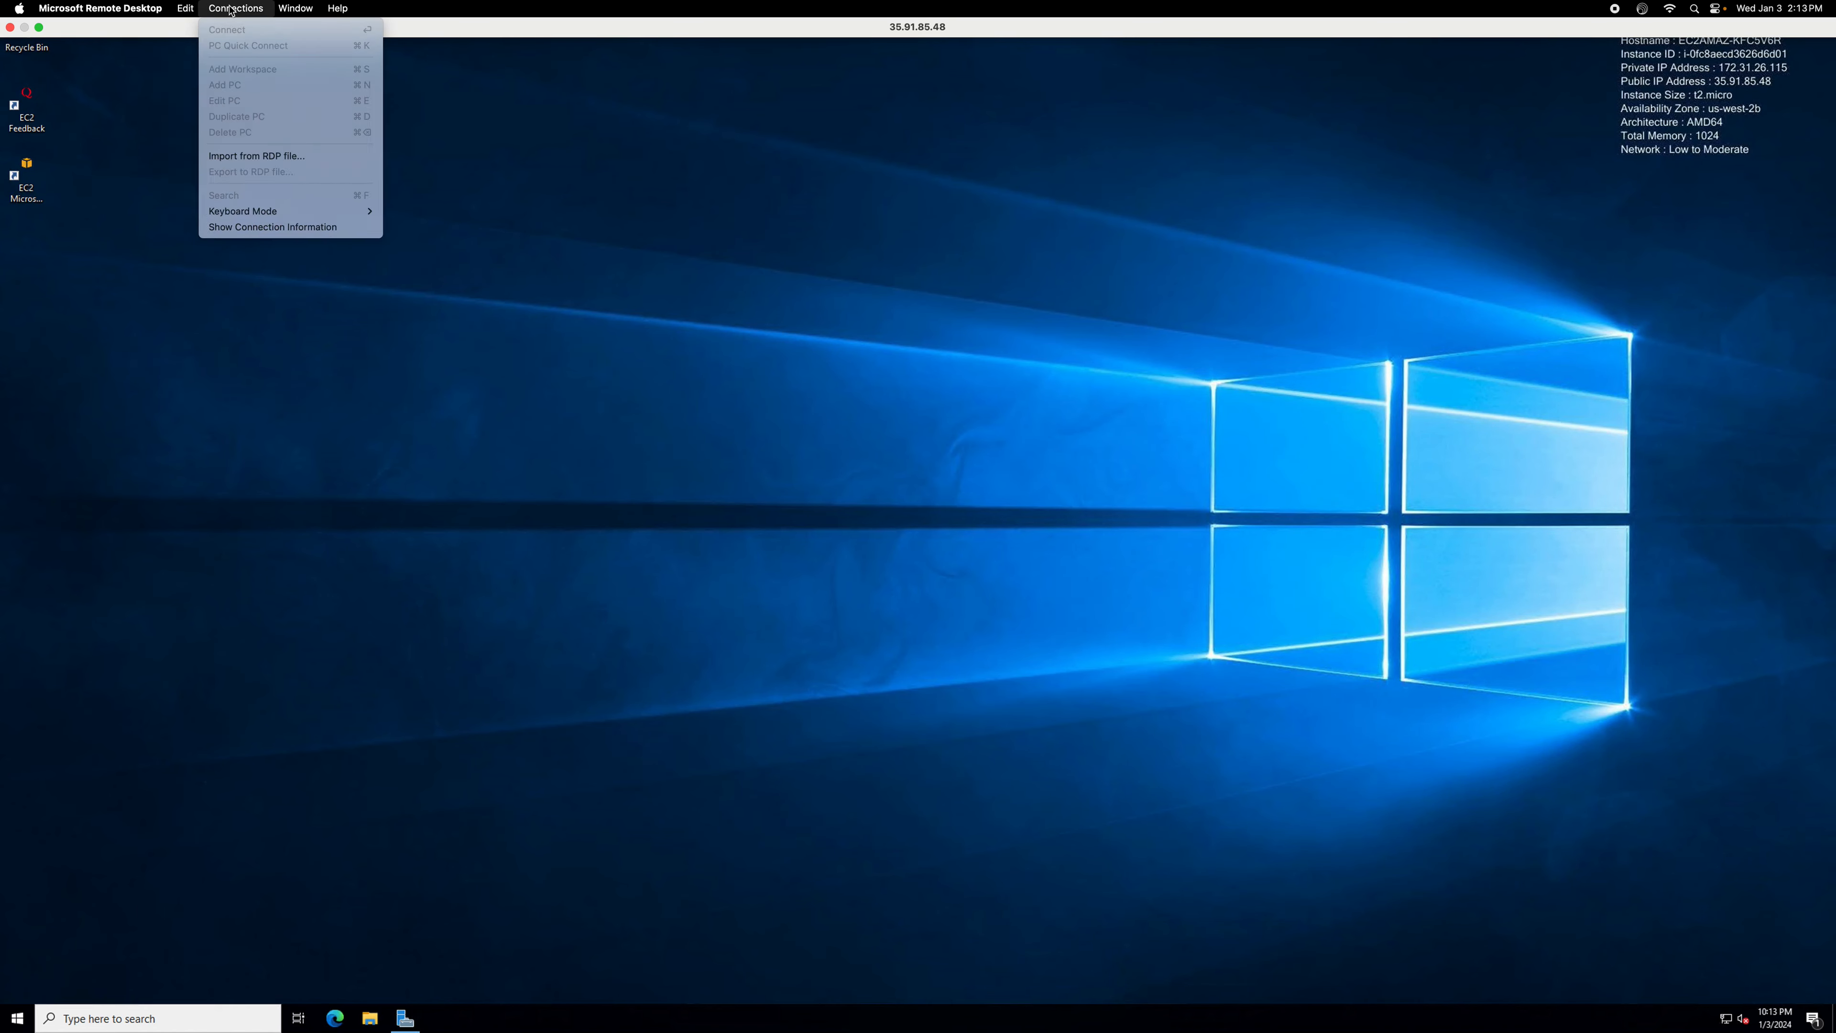
mouse_move(276, 14)
mouse_move(121, 20)
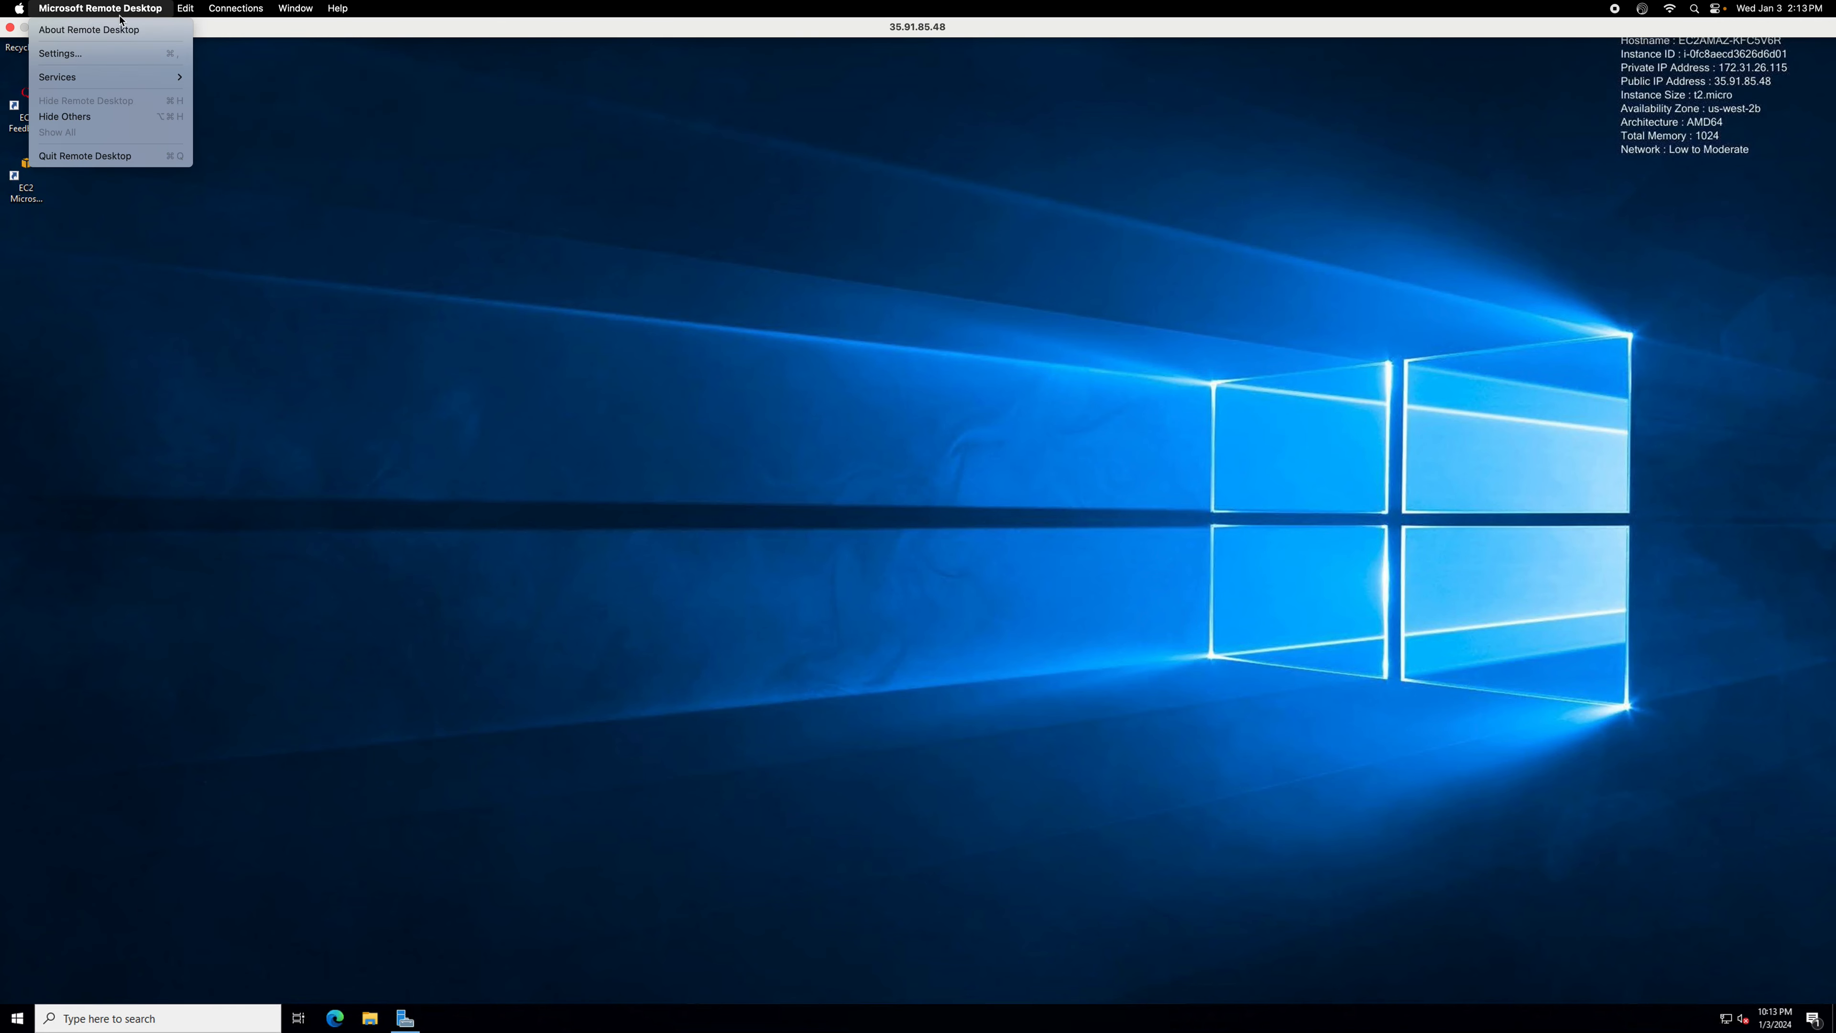